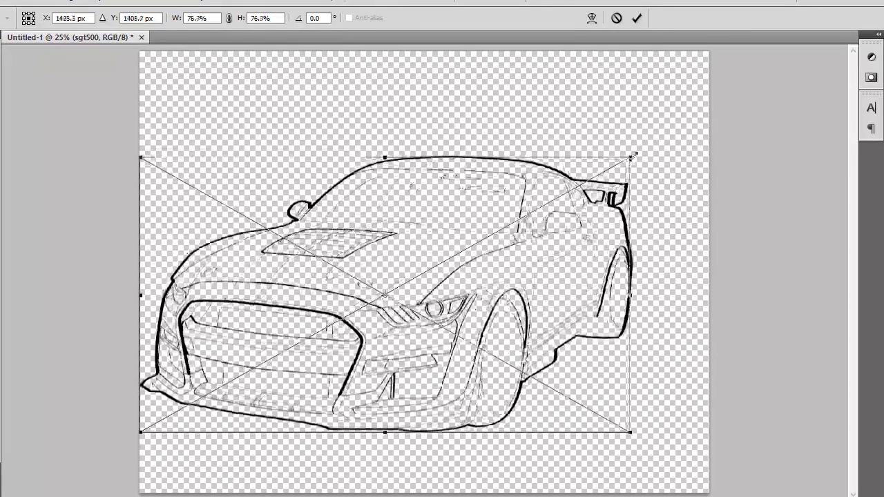
# Step: Scale the car drawing down, move it up and right, and fill the background white
pyautogui.moveTo(715, 116); pyautogui.dragTo(595, 173)
pyautogui.press('Return')
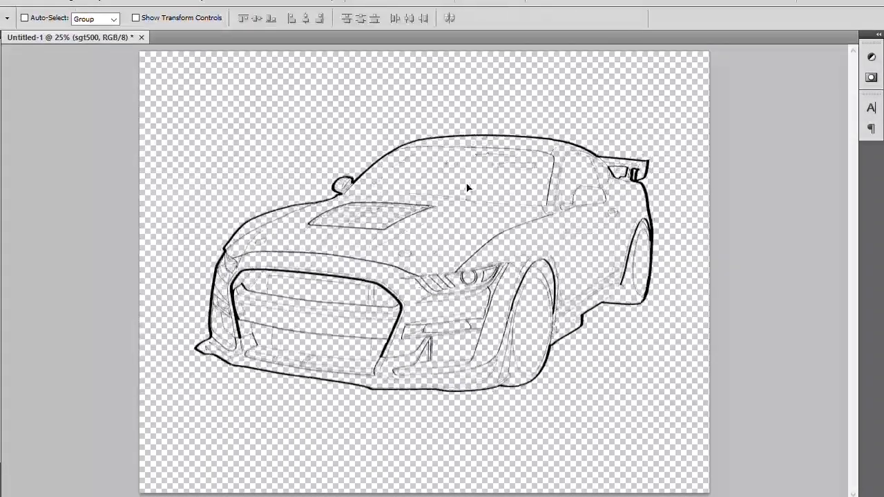
pyautogui.moveTo(430, 221); pyautogui.dragTo(478, 192)
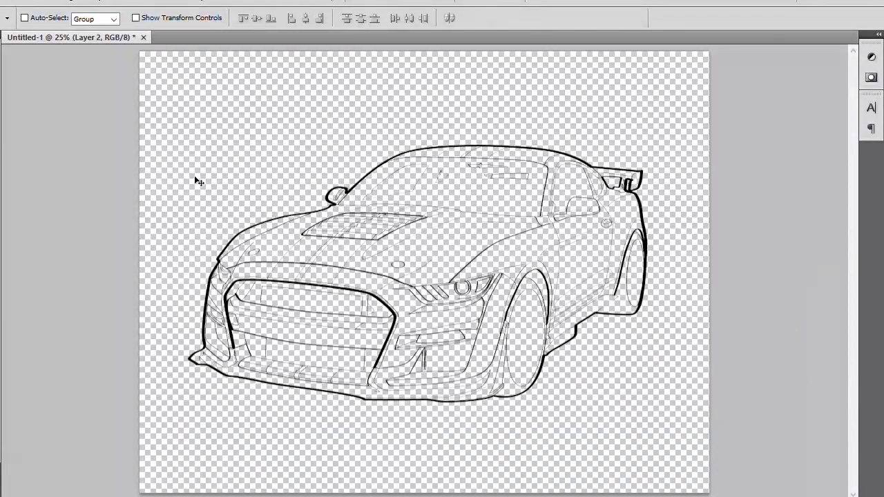
pyautogui.press('g')
pyautogui.click(468, 217)
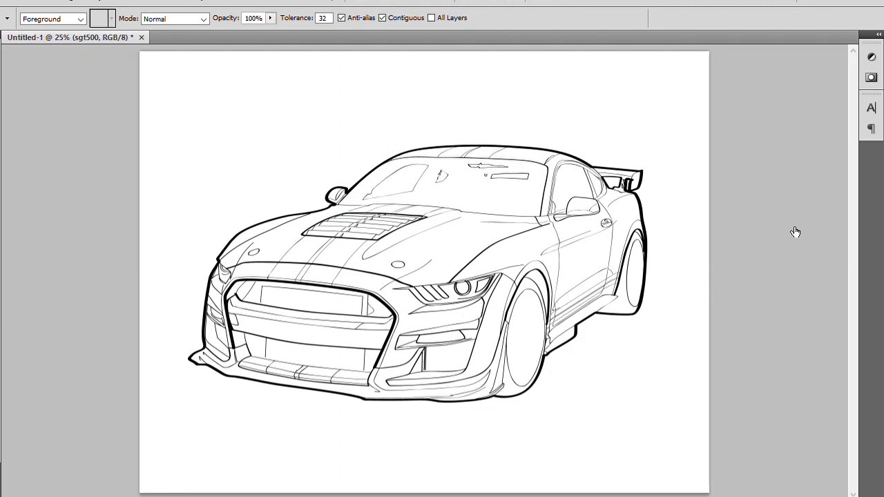
# Step: Duplicate the line-art layer and Magic Wand the white around the car, including the spoiler gap
pyautogui.hotkey('ctrl', 'j')
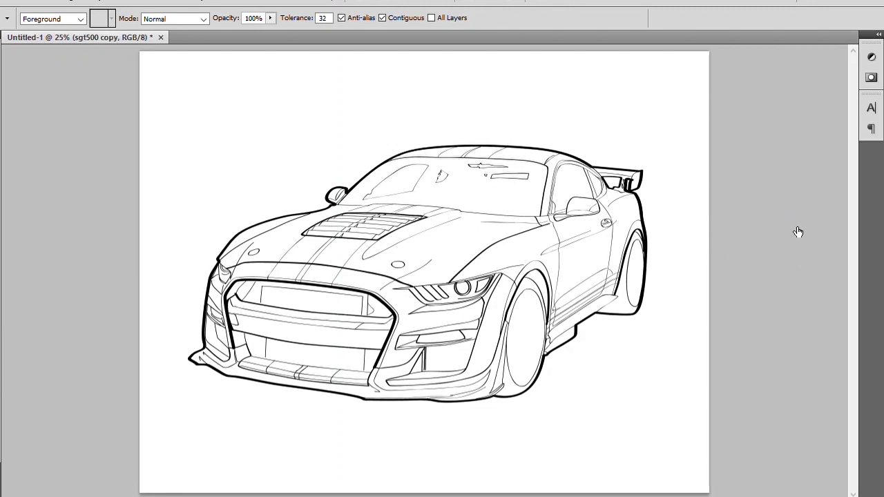
pyautogui.press('w')
pyautogui.click(490, 118)
pyautogui.hotkey('ctrl', '+')
pyautogui.hotkey('ctrl', '+')
pyautogui.hotkey('ctrl', '+')
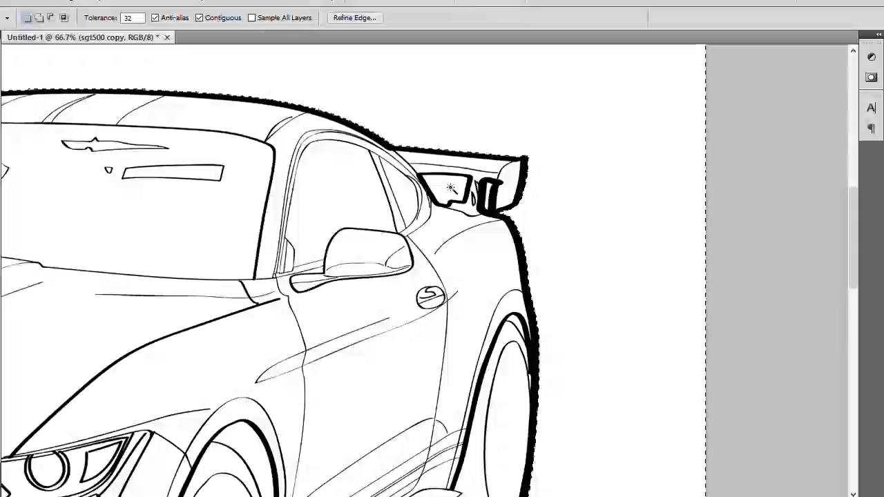
pyautogui.click(532, 192)
pyautogui.hotkey('ctrl', '+')
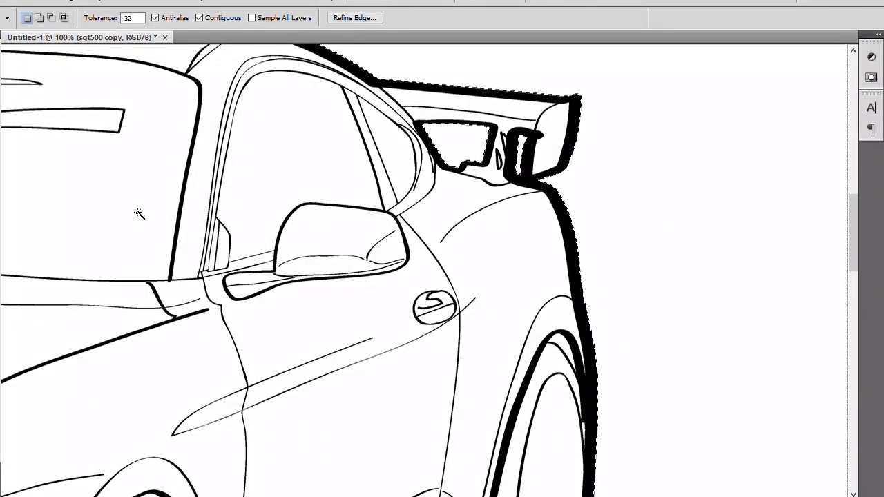
pyautogui.click(486, 159)
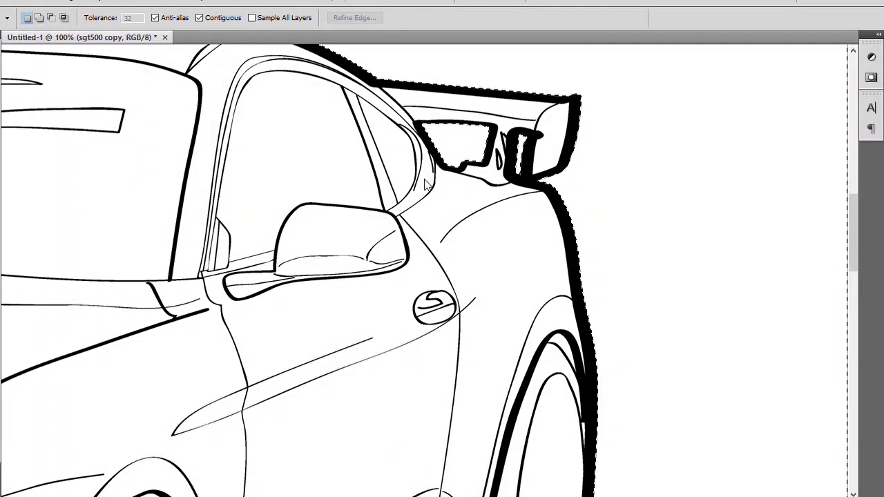
pyautogui.hotkey('ctrl', '-')
pyautogui.hotkey('ctrl', '-')
pyautogui.hotkey('ctrl', '-')
pyautogui.hotkey('ctrl', '-')
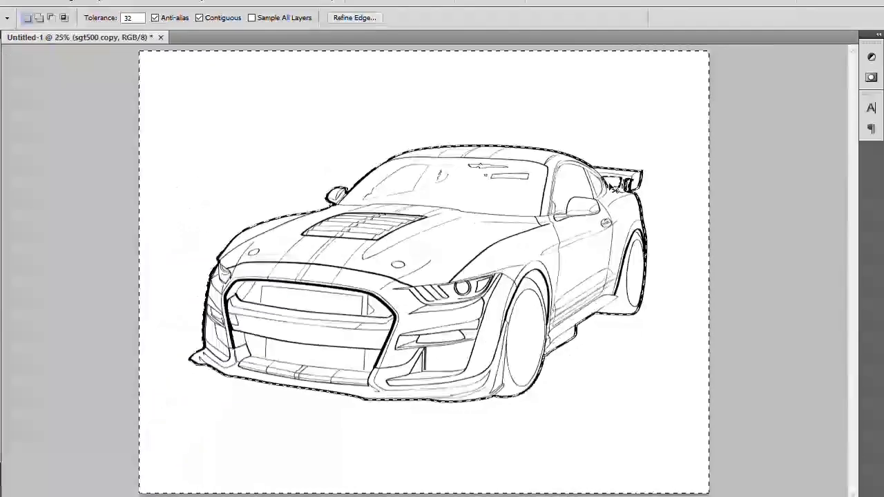
# Step: On a new empty layer, brush dark blue over the selected car body
pyautogui.hotkey('ctrl', 'shift', 'alt', 'n')
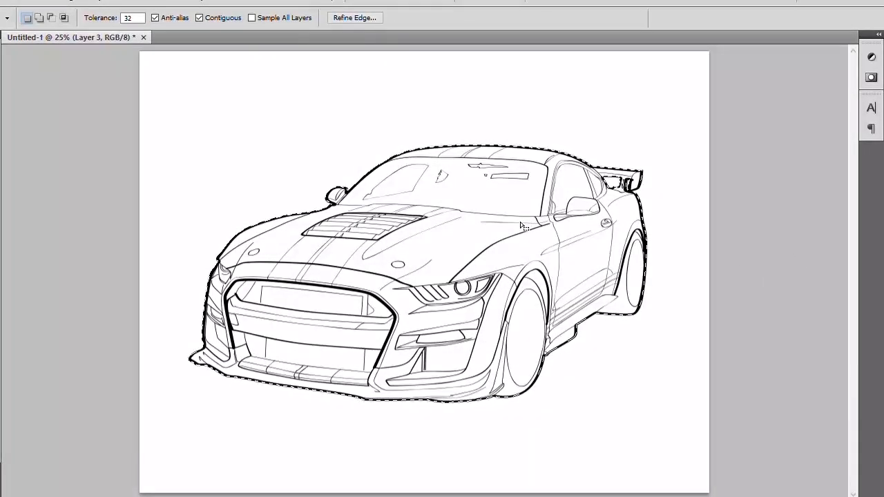
pyautogui.press('b')
pyautogui.moveTo(711, 424); pyautogui.dragTo(604, 404)
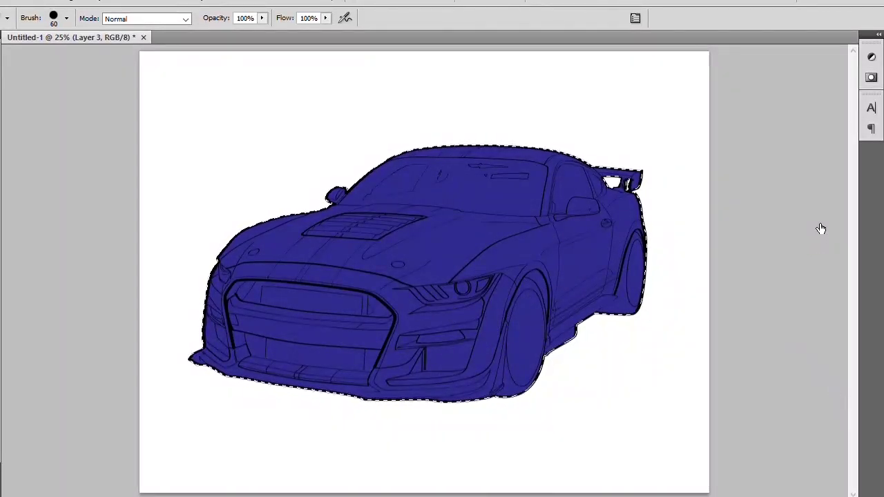
# Step: Magic Wand the windshield reflection shapes, including the bar and triangle, on the line-art copy
pyautogui.hotkey('ctrl', 'e')
pyautogui.hotkey('ctrl', '+')
pyautogui.hotkey('ctrl', '+')
pyautogui.hotkey('ctrl', '+')
pyautogui.scroll(5, 461, 279)
pyautogui.press('w')
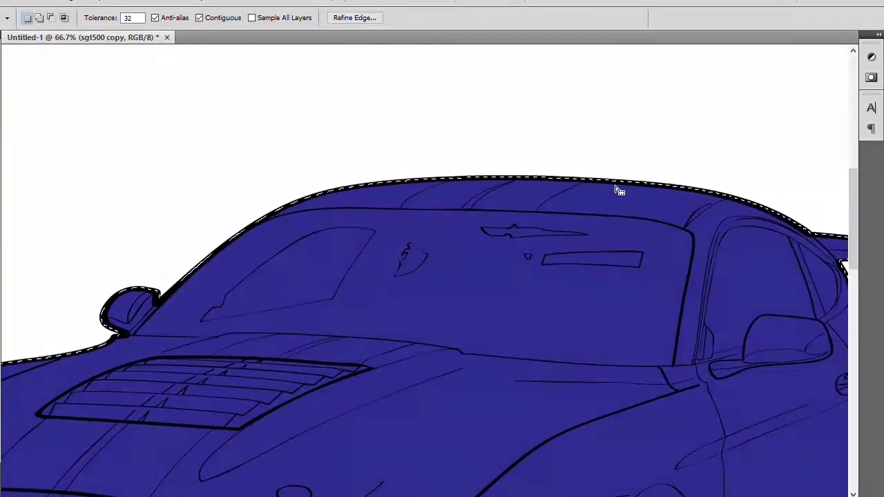
pyautogui.click(610, 263)
pyautogui.hotkey('ctrl', '+')
pyautogui.hotkey('ctrl', '+')
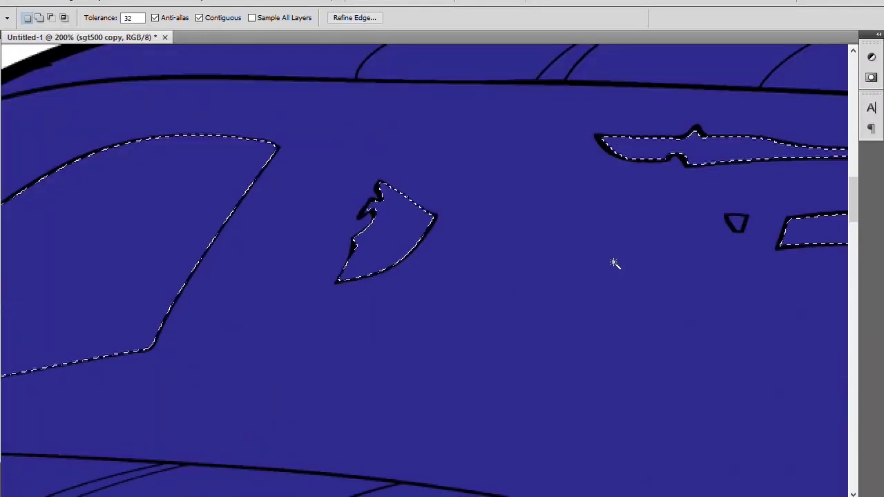
pyautogui.moveTo(616, 262); pyautogui.dragTo(433, 272)
pyautogui.click(534, 264)
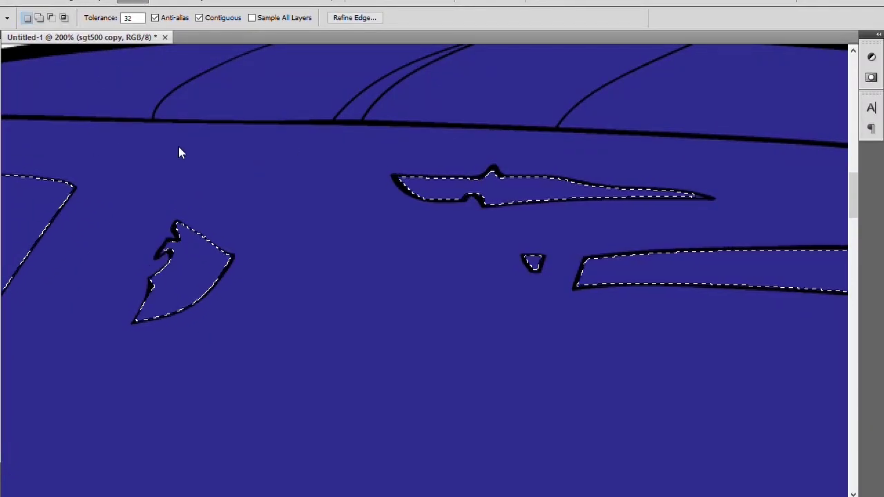
# Step: Erase the blue inside the reflection shapes on the colour layer, then deselect
pyautogui.hotkey('ctrl', 'j')
pyautogui.hotkey('ctrl', '-')
pyautogui.hotkey('ctrl', '-')
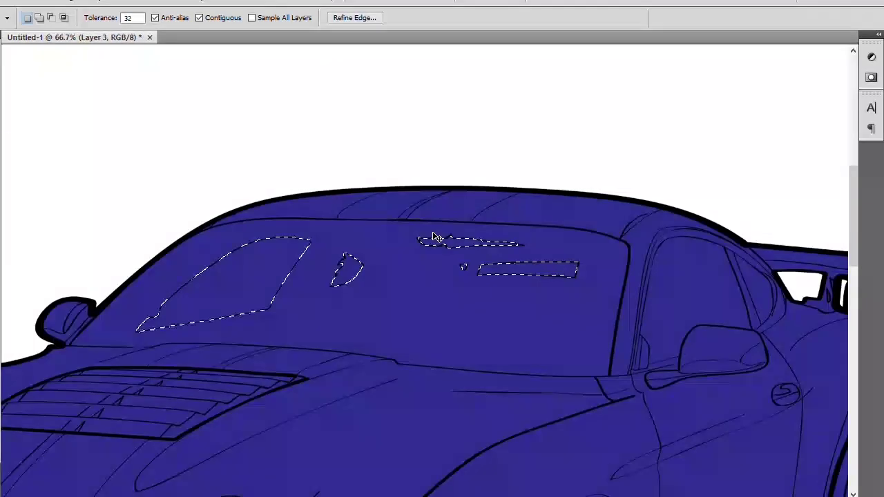
pyautogui.press('e')
pyautogui.moveTo(568, 286)
pyautogui.mouseDown()
pyautogui.moveTo(387, 271)
pyautogui.moveTo(145, 354)
pyautogui.mouseUp()
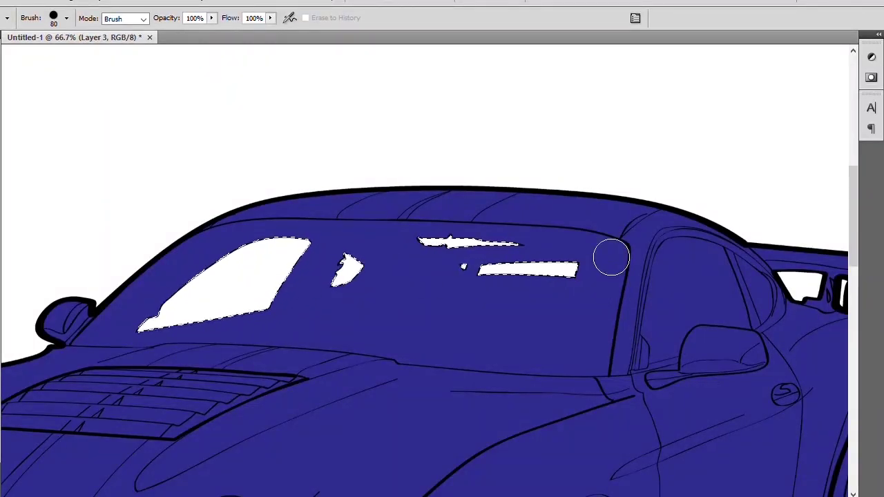
pyautogui.hotkey('ctrl', '-')
pyautogui.hotkey('ctrl', '-')
pyautogui.hotkey('ctrl', '-')
pyautogui.hotkey('ctrl', '+')
pyautogui.hotkey('ctrl', 'd')
pyautogui.moveTo(514, 248); pyautogui.dragTo(793, 257)
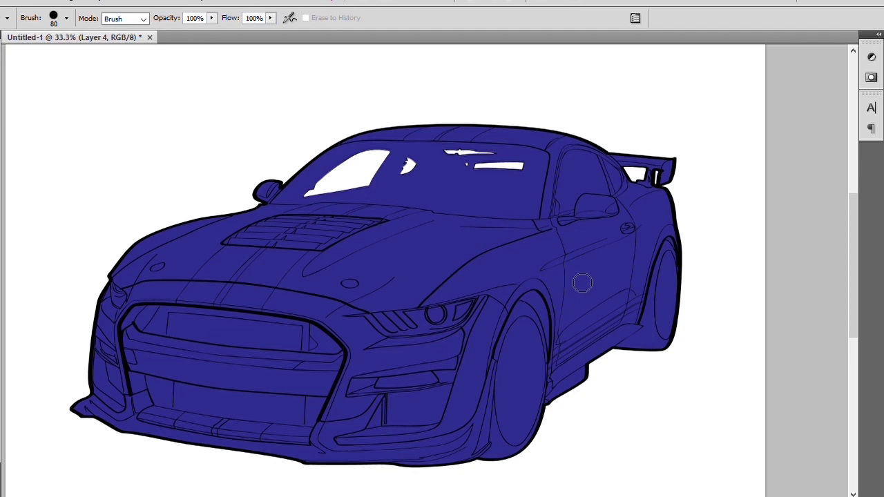
# Step: Magic Wand select the windshield, side window and quarter window together
pyautogui.hotkey('ctrl', '+')
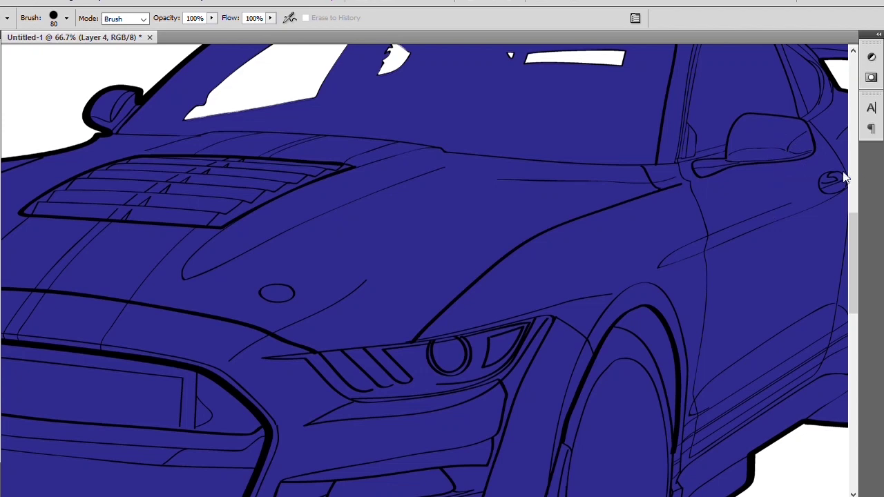
pyautogui.moveTo(680, 225); pyautogui.dragTo(503, 353)
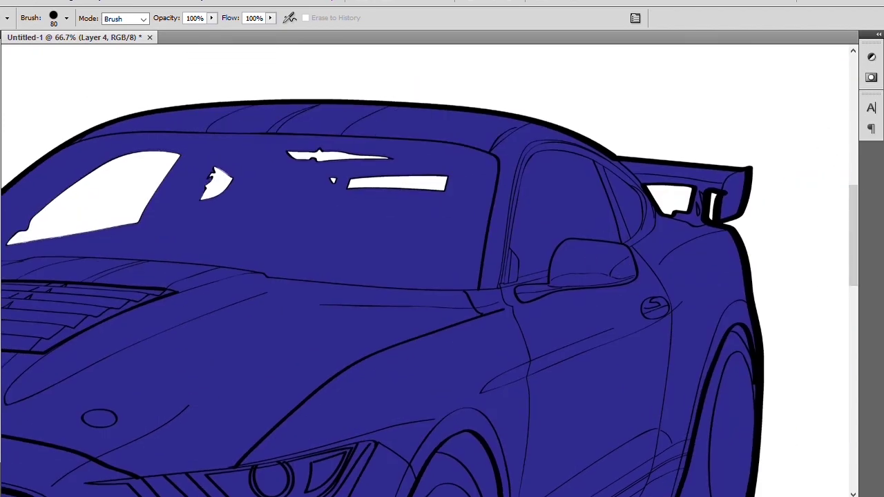
pyautogui.press('w')
pyautogui.click(415, 228)
pyautogui.keyDown('shift'); pyautogui.click(622, 200); pyautogui.keyUp('shift')
pyautogui.keyDown('shift'); pyautogui.click(576, 200); pyautogui.keyUp('shift')
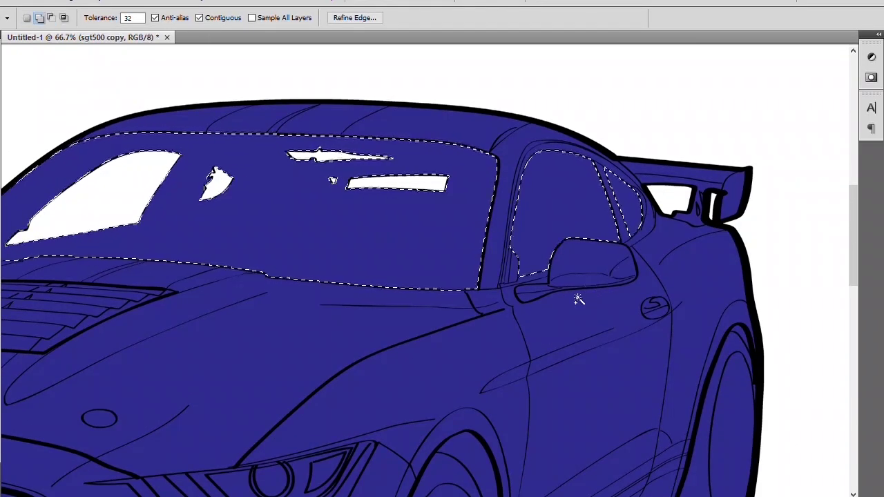
# Step: Paint the selected windows dark charcoal on a new layer, then deselect
pyautogui.hotkey('ctrl', 'shift', 'alt', 'n')
pyautogui.press('b')
pyautogui.moveTo(442, 179)
pyautogui.mouseDown()
pyautogui.moveTo(328, 209)
pyautogui.moveTo(172, 293)
pyautogui.moveTo(632, 277)
pyautogui.moveTo(517, 365)
pyautogui.mouseUp()
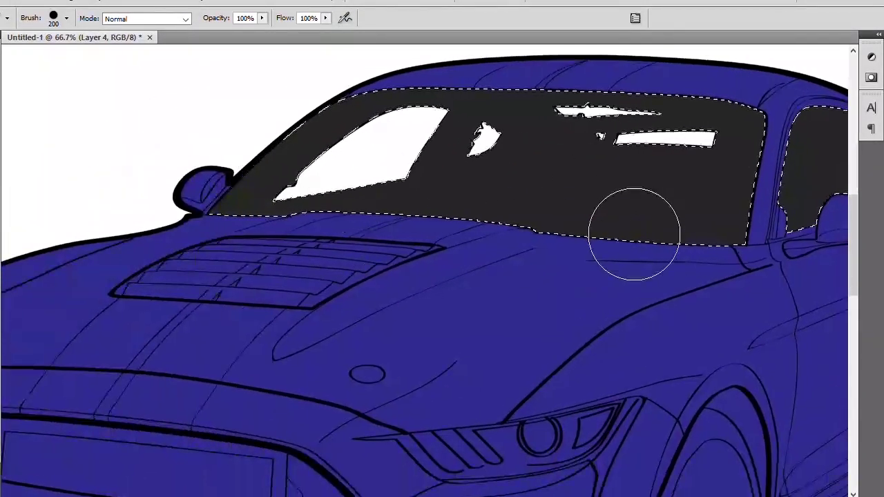
pyautogui.hotkey('ctrl', 'd')
pyautogui.hotkey('ctrl', '-')
pyautogui.hotkey('ctrl', '-')
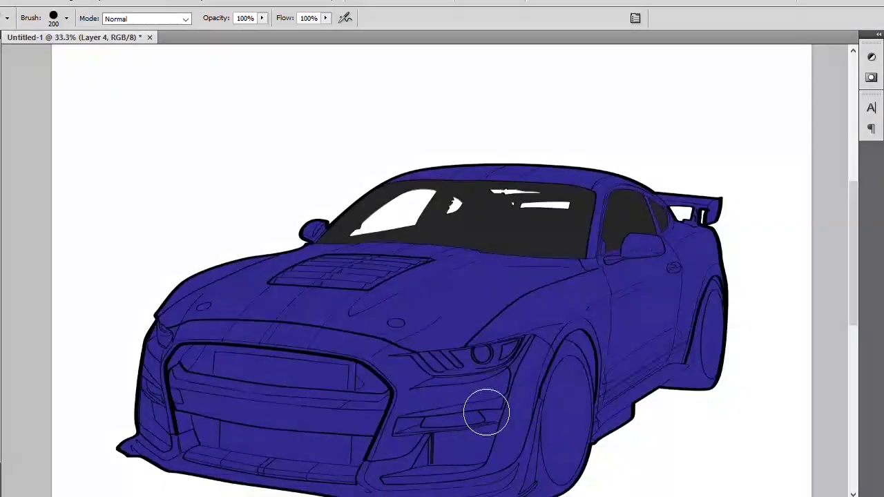
pyautogui.moveTo(706, 288); pyautogui.dragTo(599, 248)
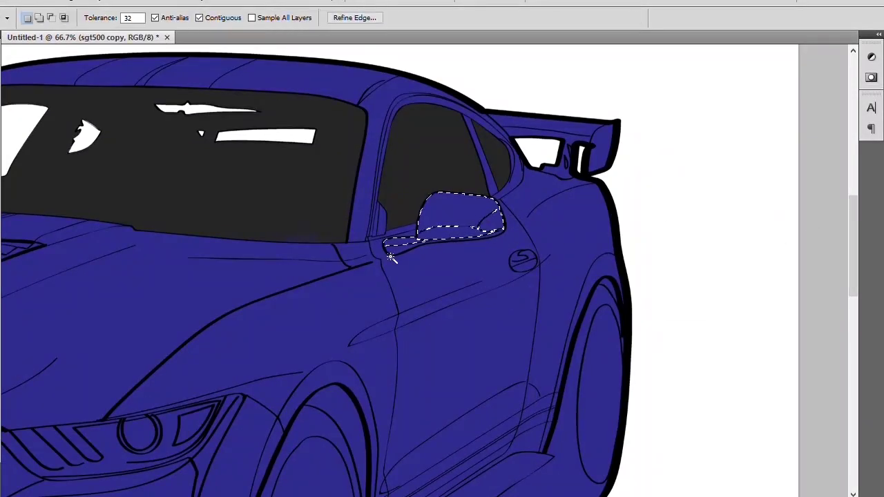
# Step: Clear the previous selection, then select and paint the front wheel-arch trim black
pyautogui.hotkey('ctrl', 'shift', 'i')
pyautogui.hotkey('ctrl', 'd')
pyautogui.press('l')
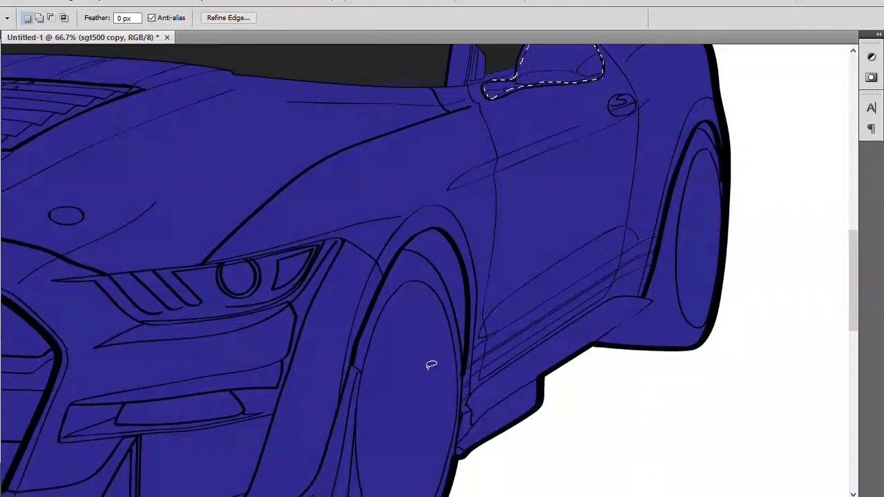
pyautogui.press('w')
pyautogui.click(438, 256)
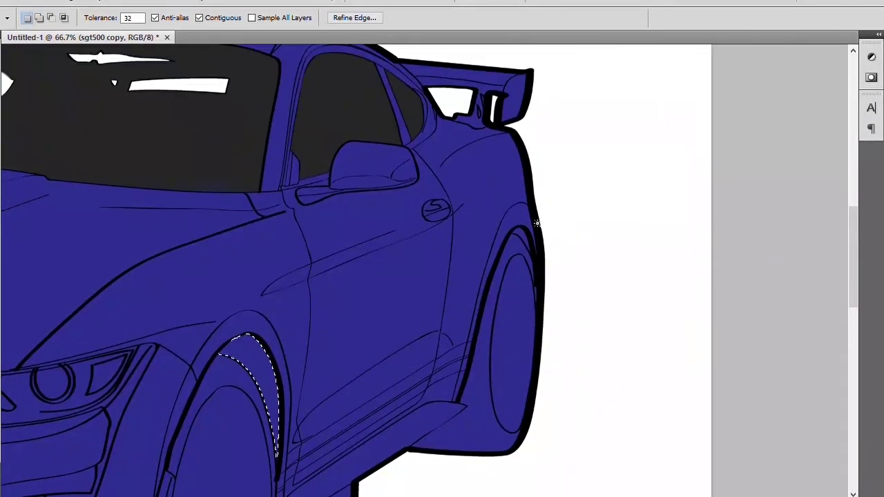
pyautogui.press('space')
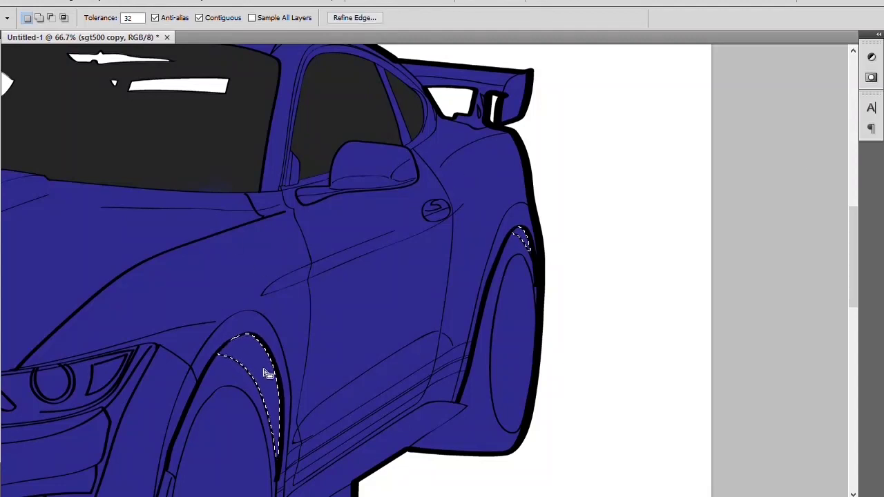
pyautogui.press('b')
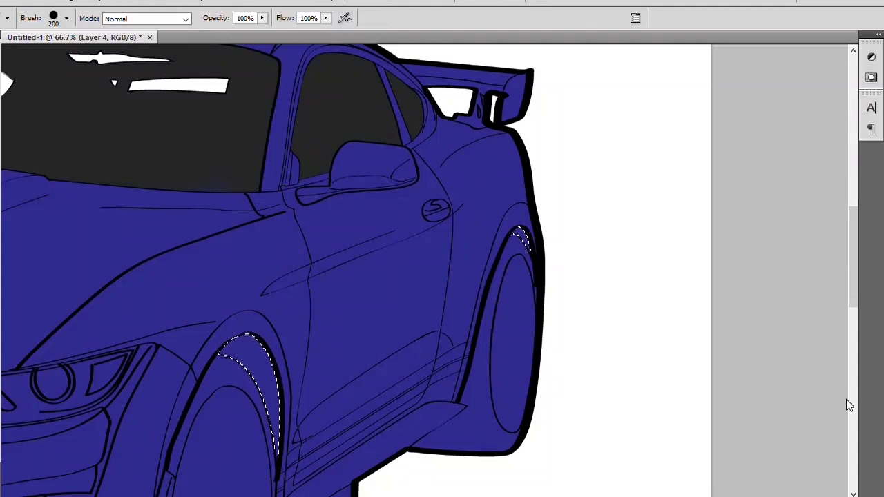
pyautogui.click(267, 397)
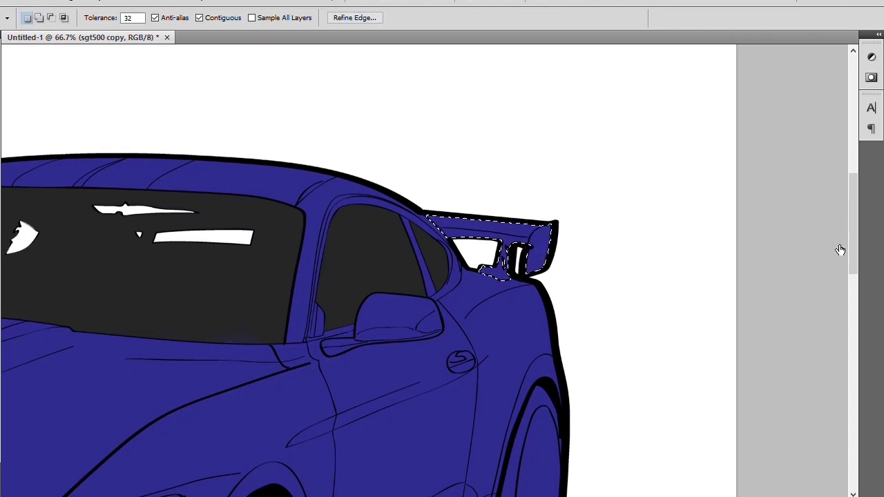
# Step: Brush the selected rear spoiler black on Layer 4
pyautogui.press('b')
pyautogui.moveTo(449, 231); pyautogui.dragTo(547, 297)
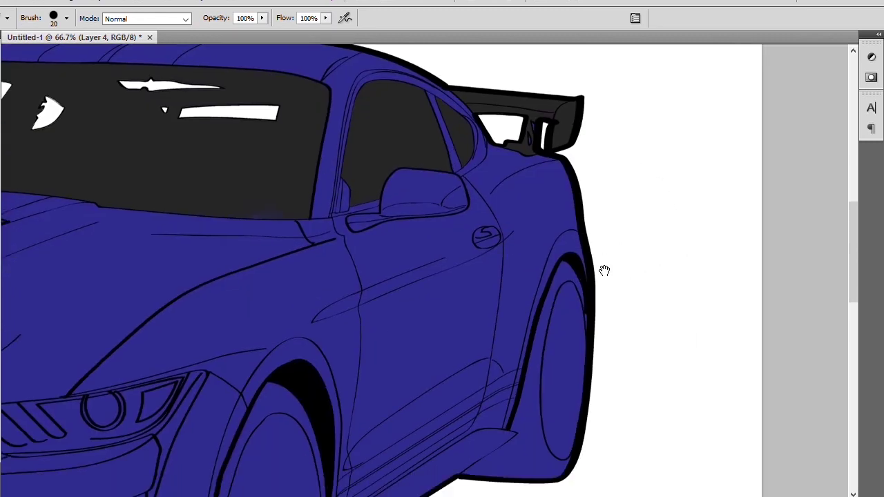
pyautogui.moveTo(524, 243)
pyautogui.mouseDown()
pyautogui.moveTo(266, 339)
pyautogui.moveTo(263, 368)
pyautogui.mouseUp()
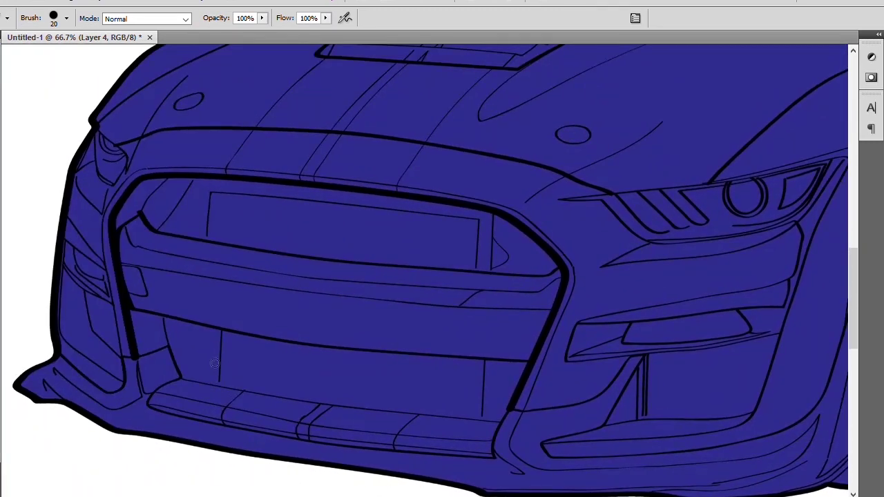
pyautogui.press('w')
pyautogui.hotkey('alt', '[')
# Step: Select the band below the grille and lower intake, then lasso-add the grille's inner areas
pyautogui.keyDown('shift'); pyautogui.click(191, 258); pyautogui.keyUp('shift')
pyautogui.keyDown('shift'); pyautogui.click(247, 367); pyautogui.keyUp('shift')
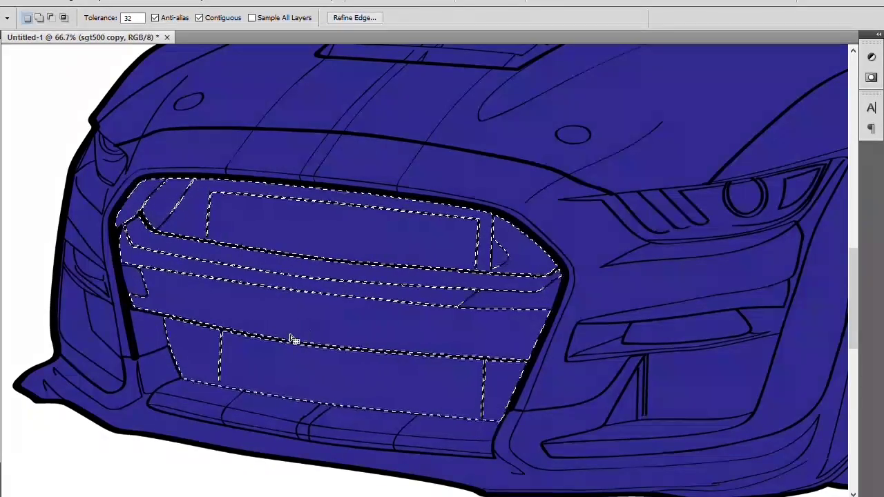
pyautogui.press('l')
pyautogui.moveTo(173, 197)
pyautogui.mouseDown()
pyautogui.moveTo(238, 187)
pyautogui.moveTo(274, 219)
pyautogui.moveTo(482, 260)
pyautogui.mouseUp()
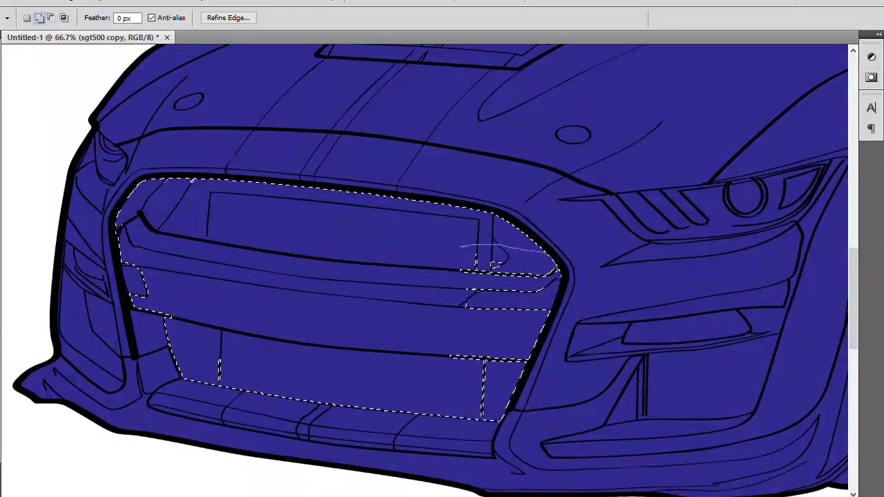
pyautogui.moveTo(482, 259); pyautogui.dragTo(536, 361)
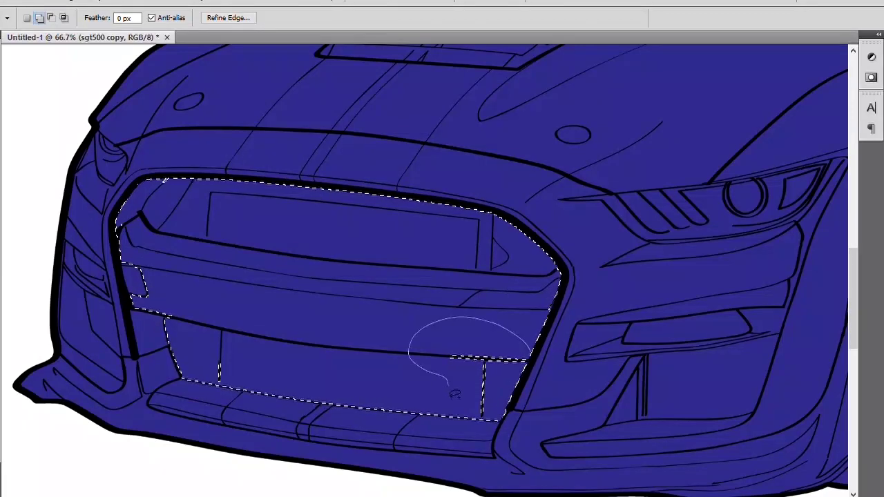
pyautogui.moveTo(454, 394); pyautogui.dragTo(509, 401)
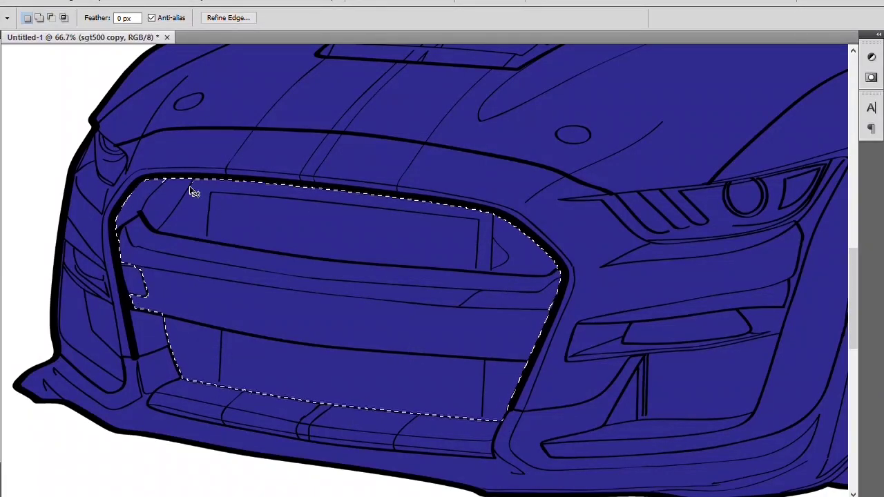
# Step: Lasso-add the remaining gaps along the grille's top and left edges and the small left shape
pyautogui.hotkey('ctrl', '+')
pyautogui.hotkey('ctrl', '+')
pyautogui.moveTo(192, 192); pyautogui.dragTo(539, 216)
pyautogui.moveTo(370, 79); pyautogui.dragTo(359, 82)
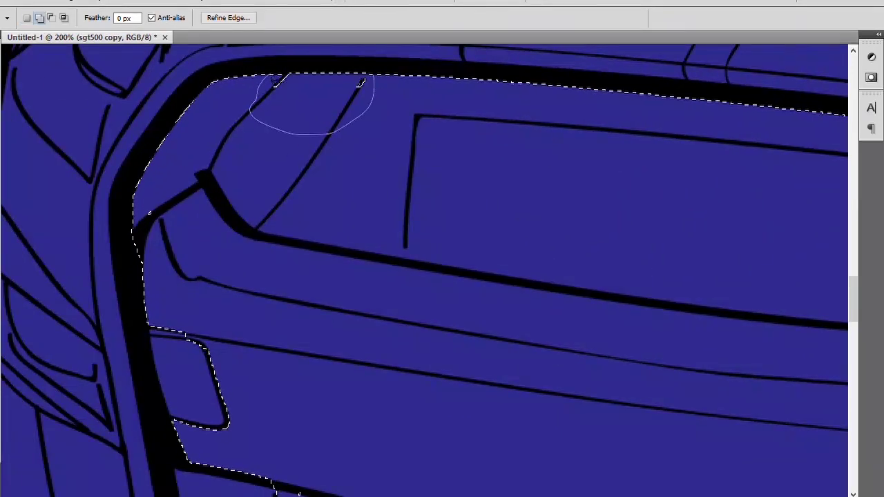
pyautogui.moveTo(148, 209); pyautogui.dragTo(136, 220)
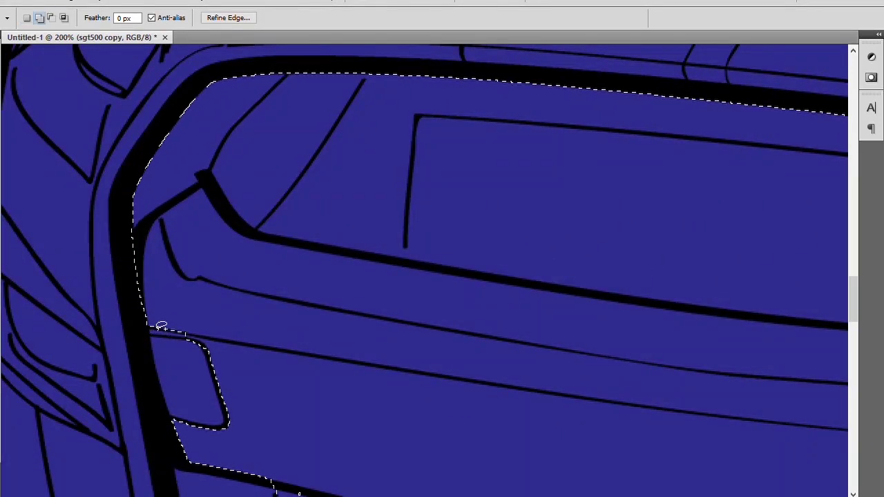
pyautogui.moveTo(187, 334); pyautogui.dragTo(224, 355)
pyautogui.moveTo(233, 432); pyautogui.dragTo(173, 424)
pyautogui.moveTo(304, 453); pyautogui.dragTo(272, 290)
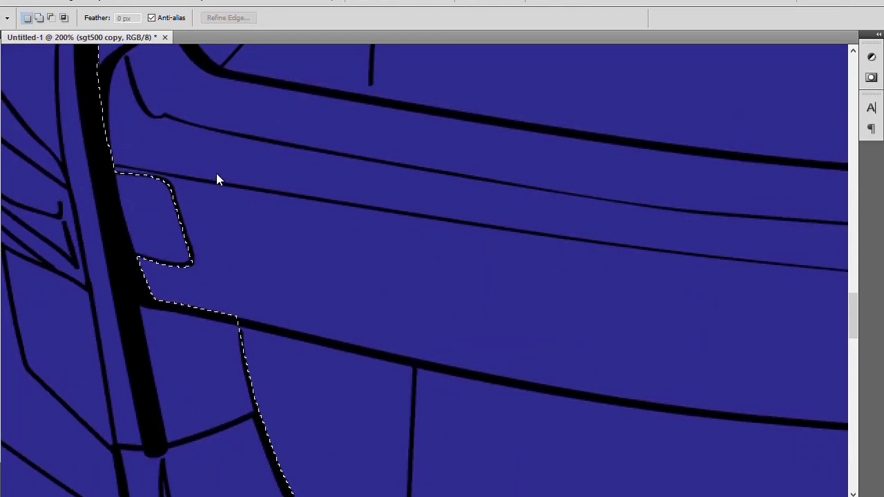
pyautogui.scroll(-3, 423, 255)
pyautogui.hscroll(2, 552, 277)
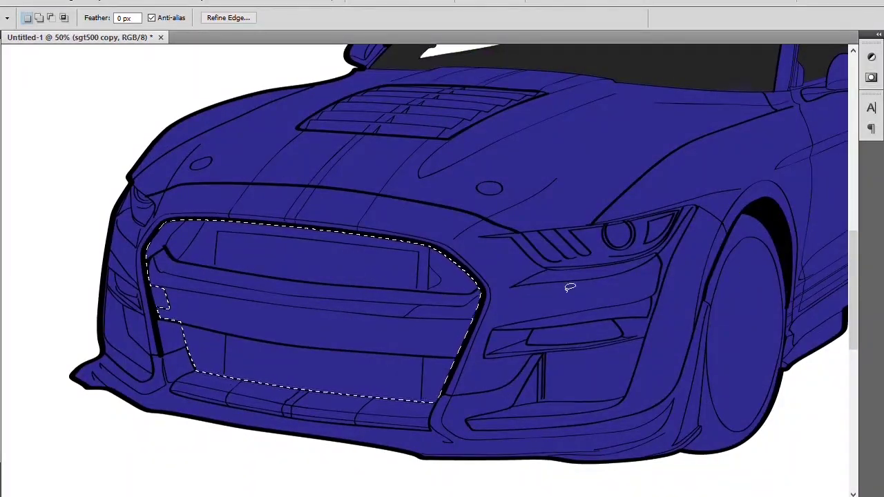
# Step: Paint the grille selection dark grey on Layer 4, deselect, then select the bumper lip
pyautogui.hotkey('ctrl', 'shift', 'alt', 'n')
pyautogui.press('b')
pyautogui.click(379, 308)
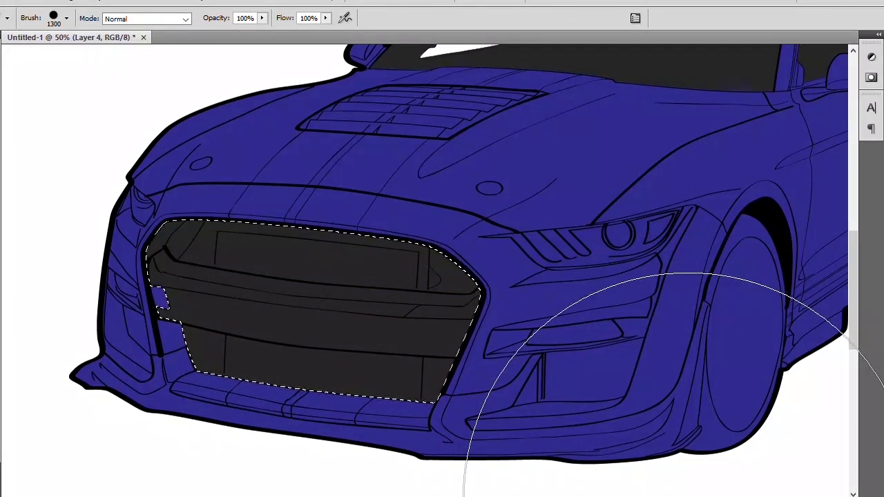
pyautogui.hotkey('ctrl', 'd')
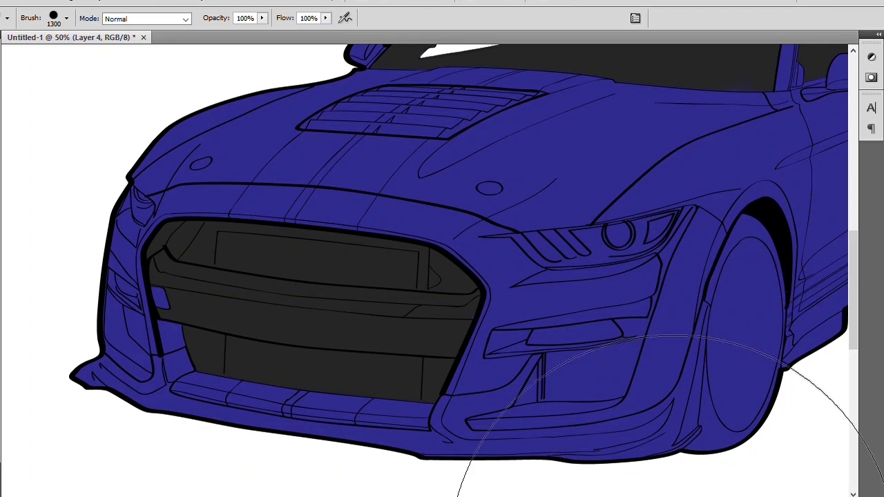
pyautogui.press('w')
pyautogui.click(325, 423)
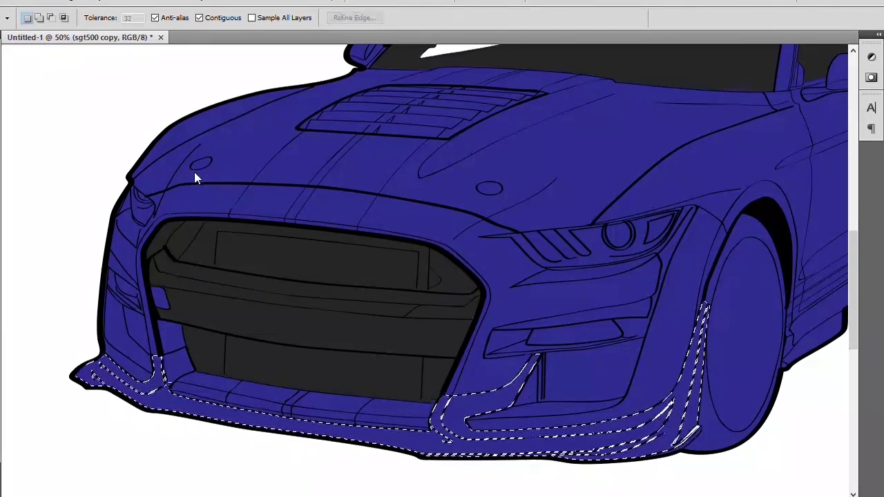
# Step: Add the lower lip strips and inner bumper strip to the bumper selection
pyautogui.keyDown('shift'); pyautogui.click(456, 454); pyautogui.keyUp('shift')
pyautogui.press('l')
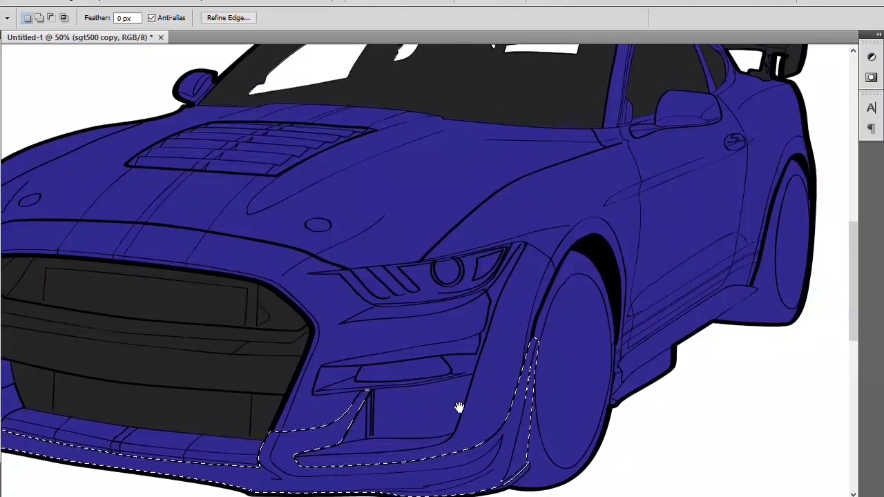
pyautogui.moveTo(624, 357); pyautogui.dragTo(458, 409)
pyautogui.moveTo(496, 385); pyautogui.dragTo(630, 220)
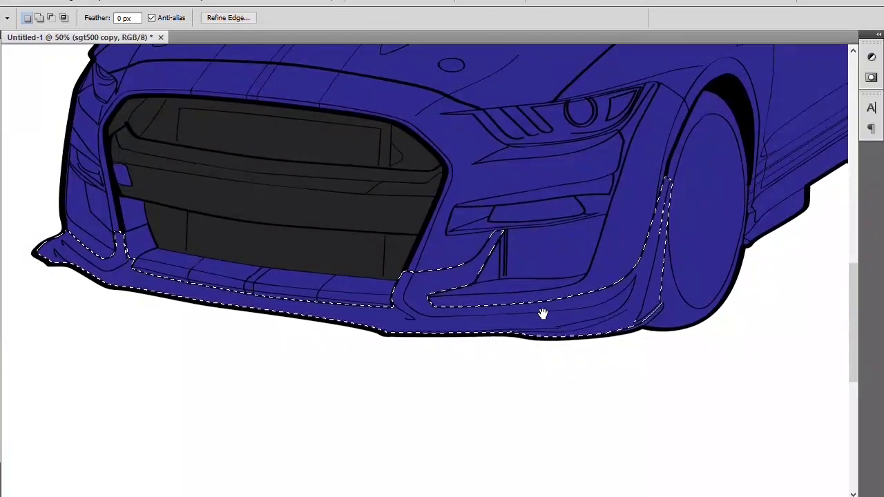
pyautogui.hotkey('ctrl', '+')
pyautogui.moveTo(360, 290); pyautogui.dragTo(400, 362)
pyautogui.moveTo(610, 367); pyautogui.dragTo(425, 350)
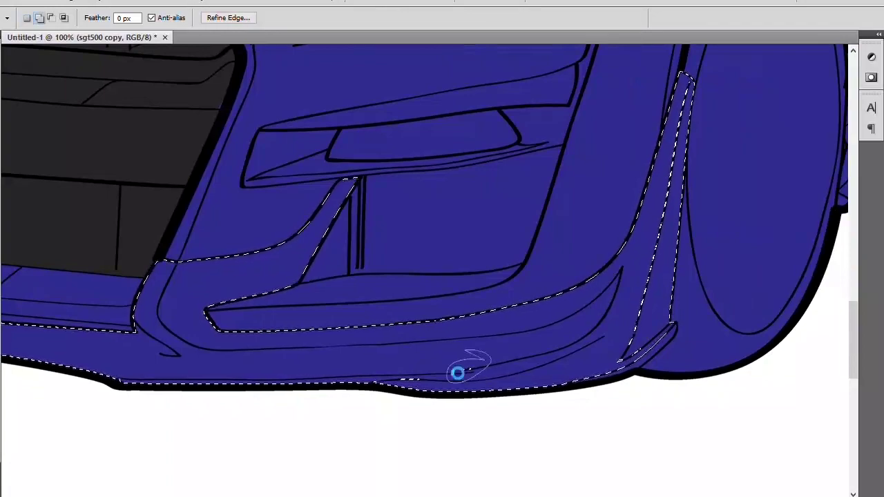
pyautogui.moveTo(538, 333); pyautogui.dragTo(435, 357)
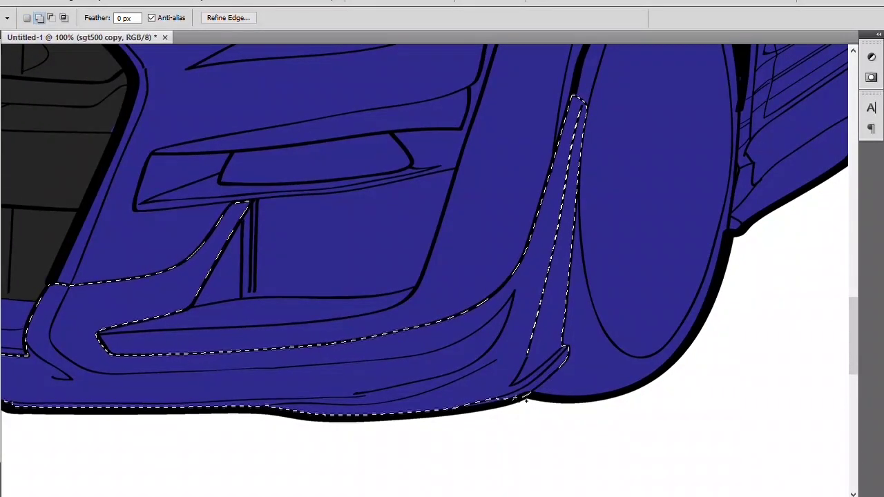
pyautogui.moveTo(581, 111); pyautogui.dragTo(539, 238)
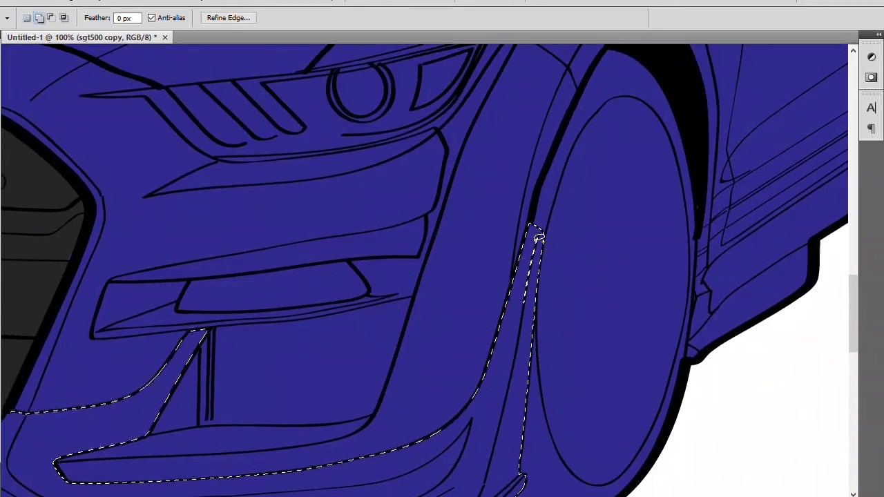
pyautogui.hotkey('ctrl', '-')
pyautogui.hotkey('ctrl', '-')
pyautogui.hotkey('ctrl', '-')
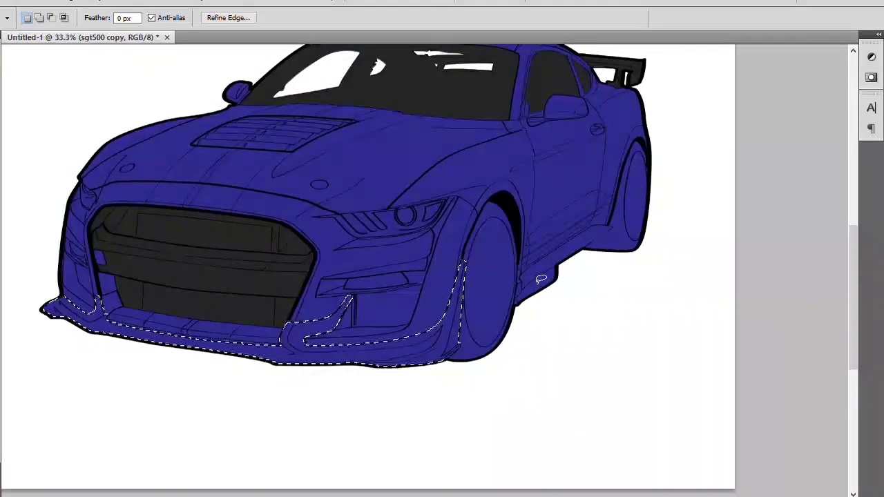
# Step: Paint the bumper lip and splitters dark grey with a smaller brush, then deselect
pyautogui.press('b')
pyautogui.press('[')
pyautogui.press('[')
pyautogui.press('[')
pyautogui.moveTo(493, 335)
pyautogui.mouseDown()
pyautogui.moveTo(442, 394)
pyautogui.moveTo(552, 355)
pyautogui.mouseUp()
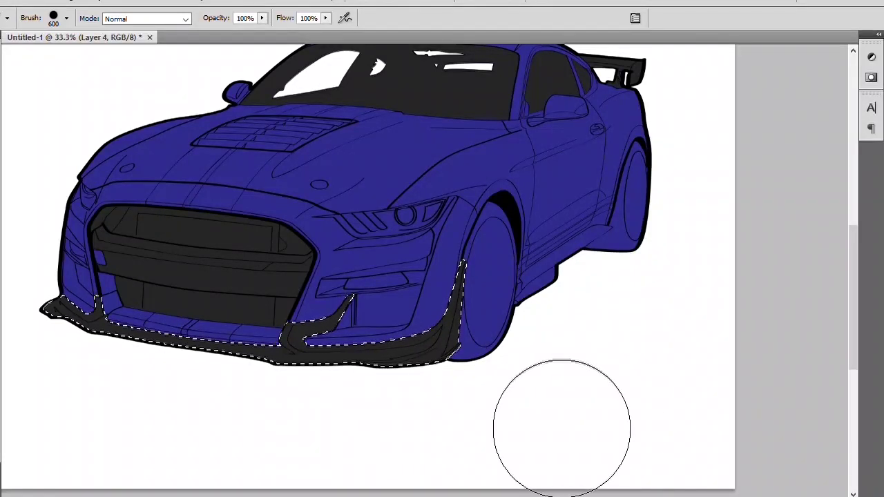
pyautogui.hotkey('ctrl', '-')
pyautogui.hotkey('ctrl', 'd')
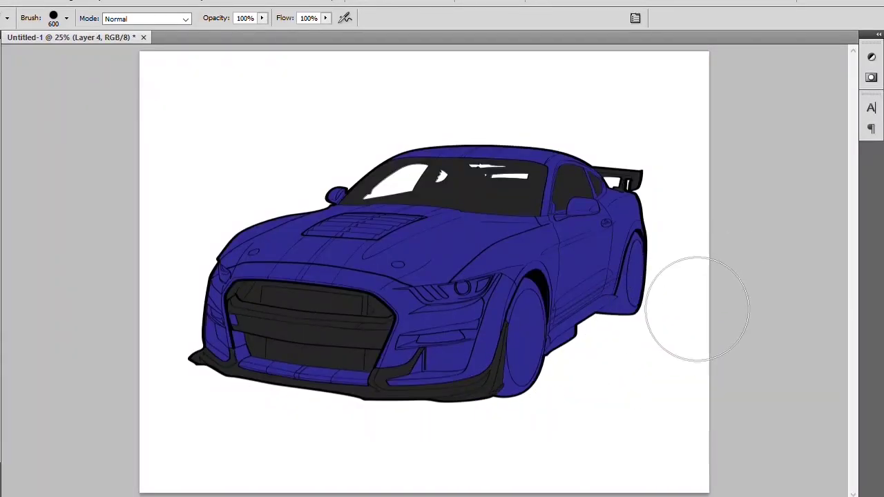
pyautogui.hotkey('ctrl', '+')
pyautogui.hotkey('ctrl', '+')
pyautogui.hscroll(5, 787, 239)
pyautogui.press('w')
pyautogui.hotkey('alt', '[')
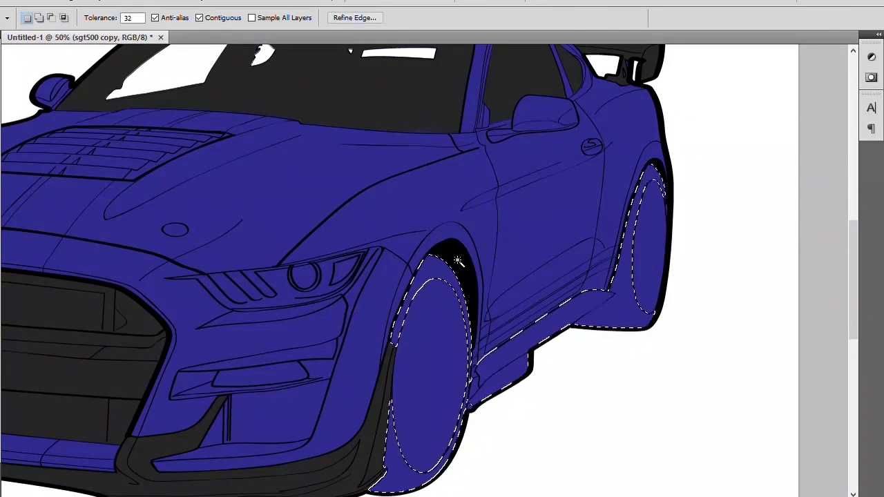
# Step: Lasso-add the gaps by the pillar and along the wheel-arch edge to the side selection
pyautogui.hotkey('ctrl', '+')
pyautogui.hotkey('ctrl', '+')
pyautogui.hotkey('ctrl', '+')
pyautogui.scroll(-5, 458, 336)
pyautogui.press('l')
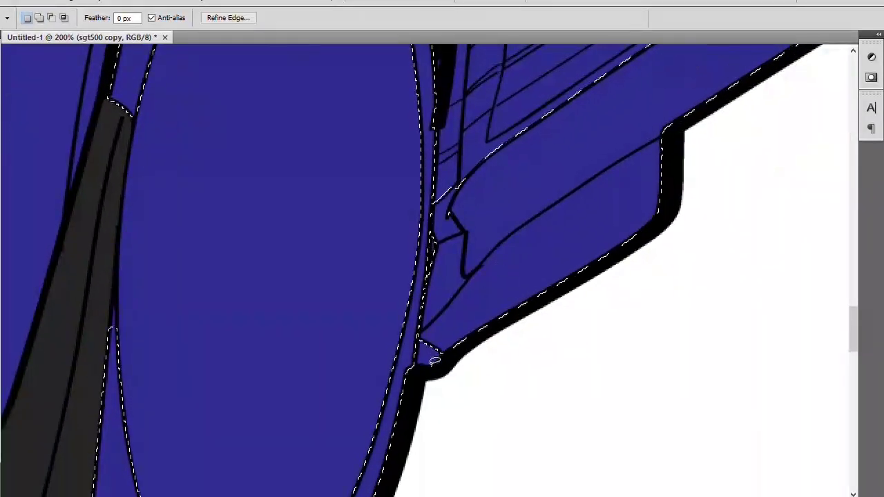
pyautogui.moveTo(442, 235); pyautogui.dragTo(449, 228)
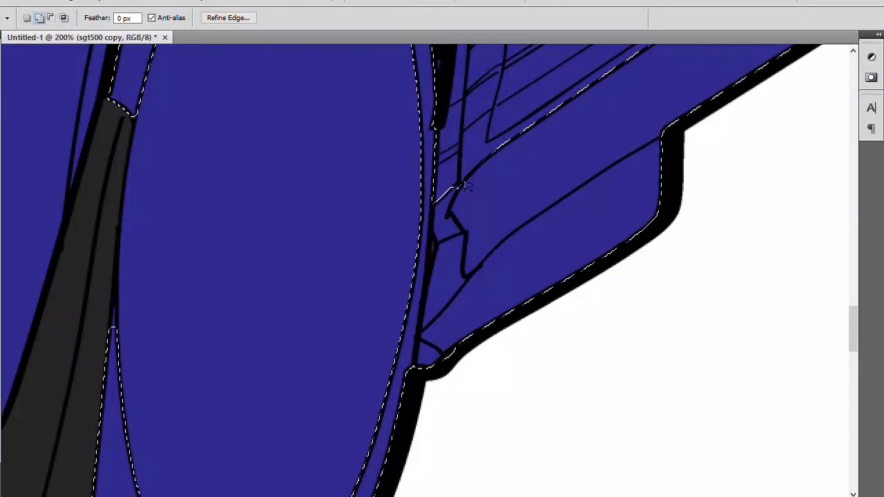
pyautogui.moveTo(556, 188)
pyautogui.mouseDown()
pyautogui.moveTo(391, 292)
pyautogui.moveTo(467, 306)
pyautogui.mouseUp()
pyautogui.moveTo(487, 180)
pyautogui.mouseDown()
pyautogui.moveTo(478, 170)
pyautogui.moveTo(501, 228)
pyautogui.mouseUp()
pyautogui.scroll(-2, 243, 338)
pyautogui.scroll(-2, 373, 221)
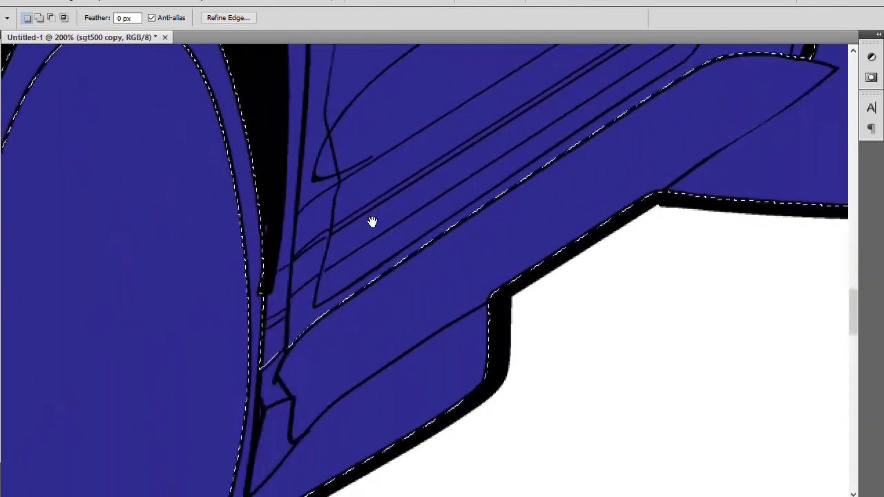
pyautogui.scroll(-1, 370, 220)
# Step: Paint the side skirt and wheel arches dark grey on Layer 4, then deselect
pyautogui.press('b')
pyautogui.moveTo(553, 405)
pyautogui.mouseDown()
pyautogui.moveTo(412, 396)
pyautogui.moveTo(671, 326)
pyautogui.moveTo(671, 296)
pyautogui.mouseUp()
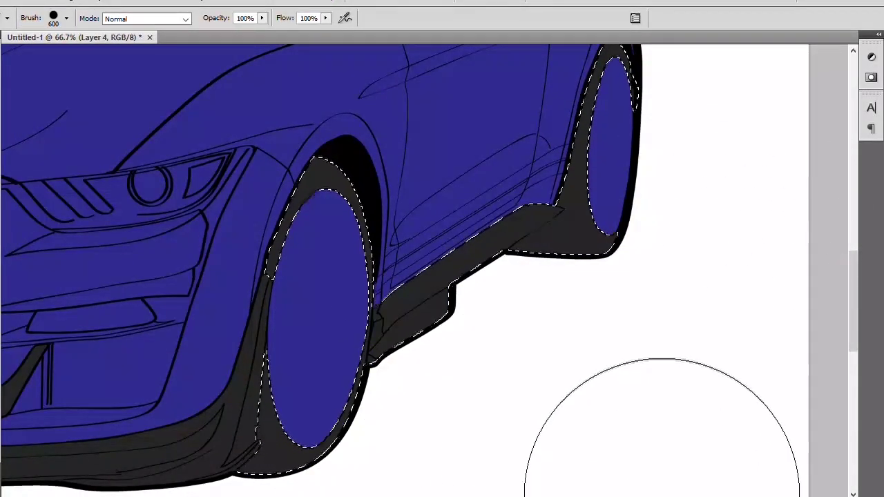
pyautogui.hotkey('ctrl', 'd')
pyautogui.press('[')
pyautogui.press('[')
pyautogui.press('[')
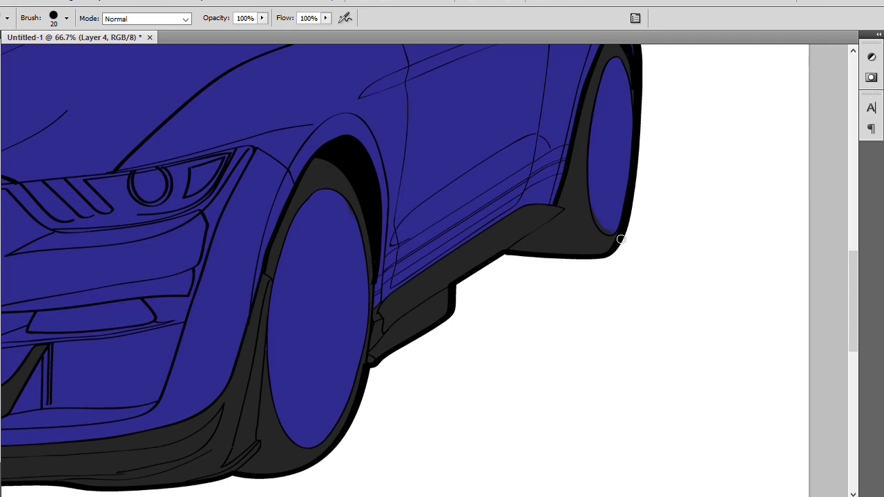
pyautogui.hotkey('ctrl', '-')
pyautogui.hotkey('ctrl', '-')
pyautogui.scroll(3, 436, 284)
# Step: Magic Wand the hood circle and front bumper vent, undoing an accidental whole-body selection
pyautogui.press('w')
pyautogui.click(337, 305)
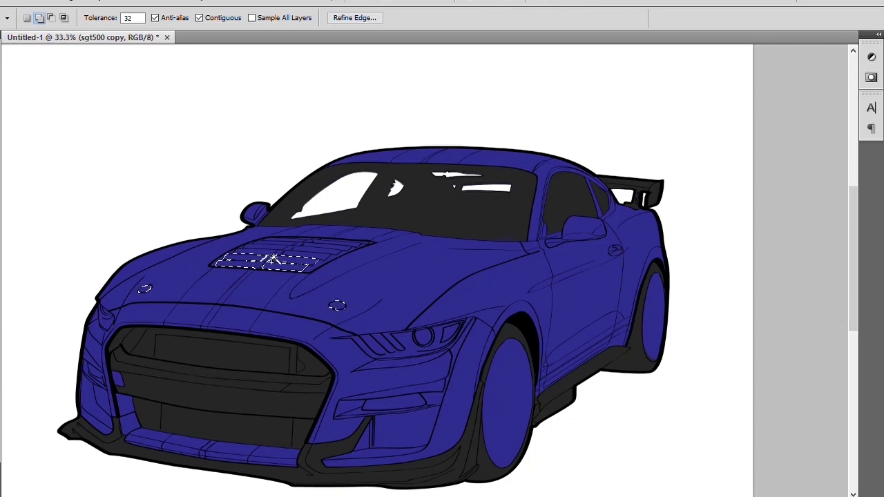
pyautogui.keyDown('shift'); pyautogui.click(288, 246); pyautogui.keyUp('shift')
pyautogui.hotkey('ctrl', 'z')
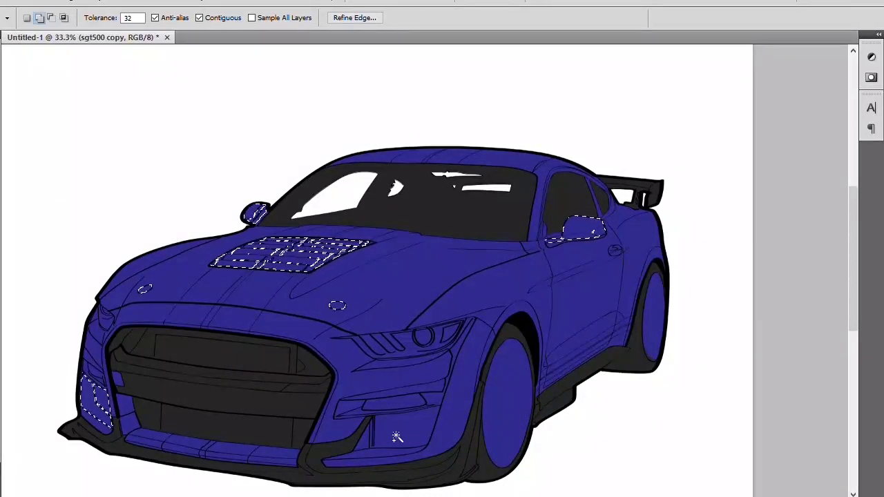
pyautogui.keyDown('shift'); pyautogui.click(444, 397); pyautogui.keyUp('shift')
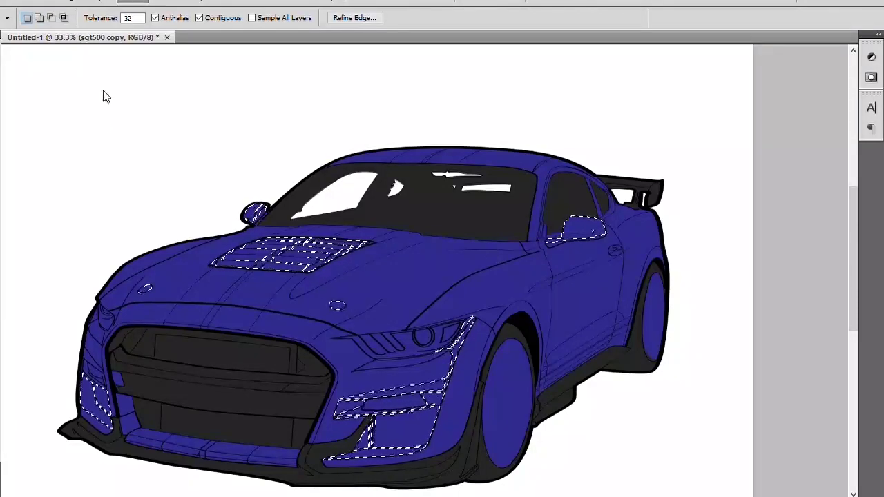
# Step: Add the side mirror's lower edges to the selection with Magic Wand and Lasso
pyautogui.hotkey('ctrl', '+')
pyautogui.moveTo(610, 285); pyautogui.dragTo(285, 359)
pyautogui.scroll(3, 450, 306)
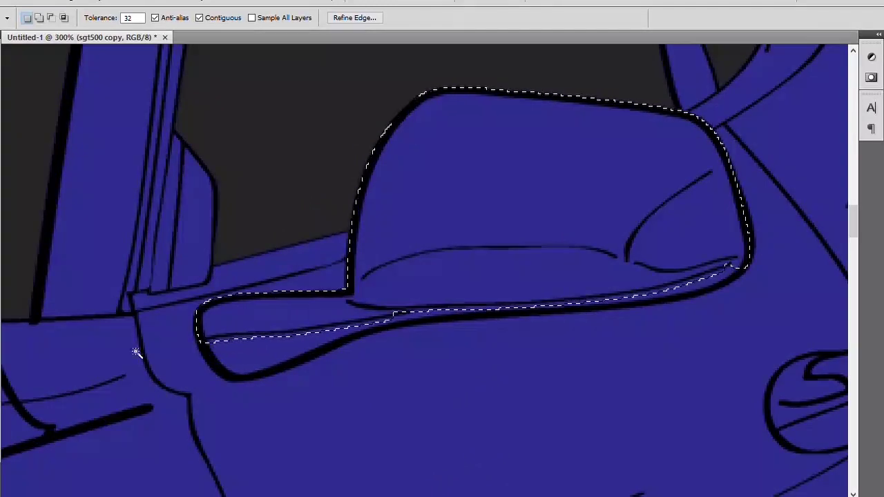
pyautogui.keyDown('shift'); pyautogui.click(255, 354); pyautogui.keyUp('shift')
pyautogui.hscroll(2, 596, 278)
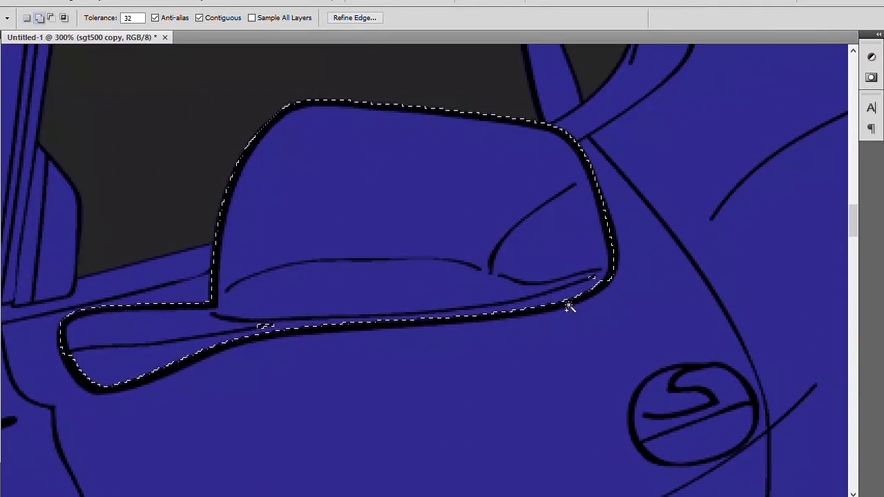
pyautogui.press('l')
pyautogui.moveTo(589, 275); pyautogui.dragTo(592, 277)
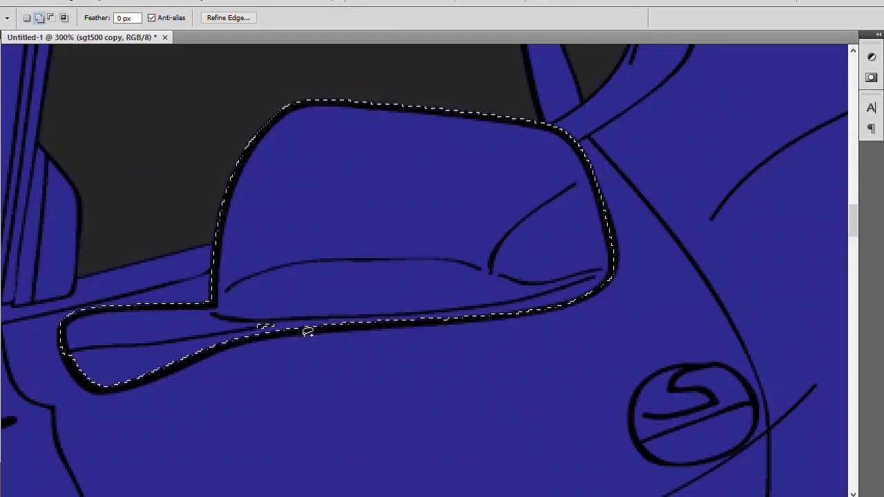
pyautogui.moveTo(506, 322)
pyautogui.mouseDown()
pyautogui.moveTo(251, 319)
pyautogui.moveTo(234, 351)
pyautogui.moveTo(154, 363)
pyautogui.mouseUp()
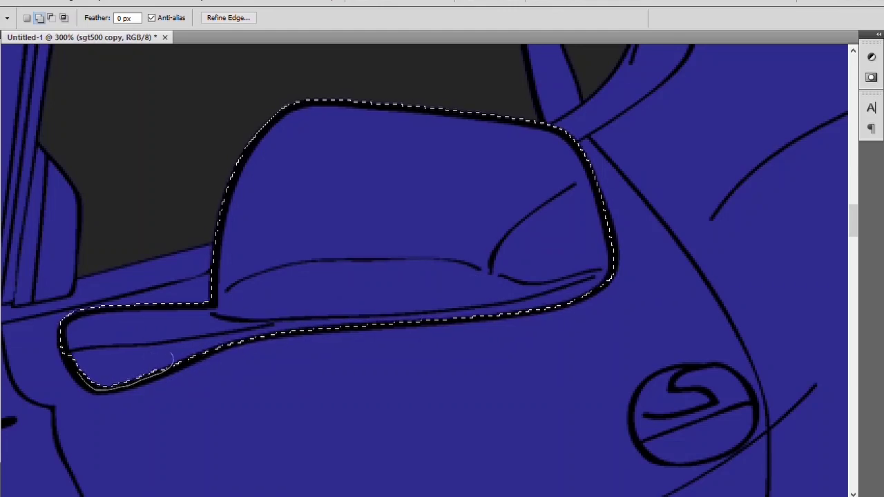
pyautogui.press('alt')
# Step: Trim the mirror selection and lasso the first hood vent loops into it
pyautogui.moveTo(209, 302); pyautogui.dragTo(210, 303)
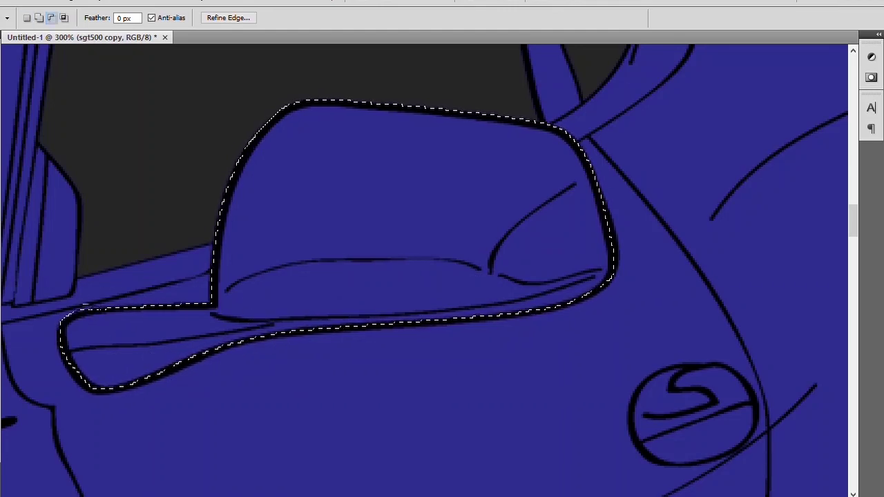
pyautogui.moveTo(70, 341); pyautogui.dragTo(69, 341)
pyautogui.moveTo(491, 407)
pyautogui.mouseDown()
pyautogui.moveTo(446, 269)
pyautogui.moveTo(331, 401)
pyautogui.moveTo(332, 367)
pyautogui.mouseUp()
pyautogui.moveTo(537, 235); pyautogui.dragTo(525, 268)
pyautogui.moveTo(133, 215); pyautogui.dragTo(489, 247)
pyautogui.moveTo(332, 246); pyautogui.dragTo(332, 245)
pyautogui.moveTo(311, 302); pyautogui.dragTo(484, 145)
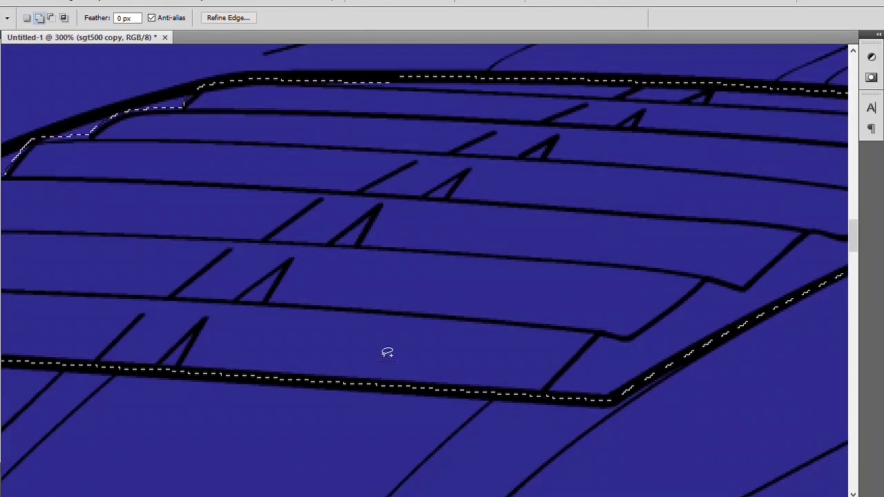
# Step: Add the hood vent's upper edge and the small front mirror to the selection
pyautogui.moveTo(362, 370); pyautogui.dragTo(436, 316)
pyautogui.moveTo(253, 237); pyautogui.dragTo(424, 178)
pyautogui.moveTo(520, 147)
pyautogui.mouseDown()
pyautogui.moveTo(559, 194)
pyautogui.moveTo(414, 304)
pyautogui.mouseUp()
pyautogui.moveTo(418, 260); pyautogui.dragTo(320, 369)
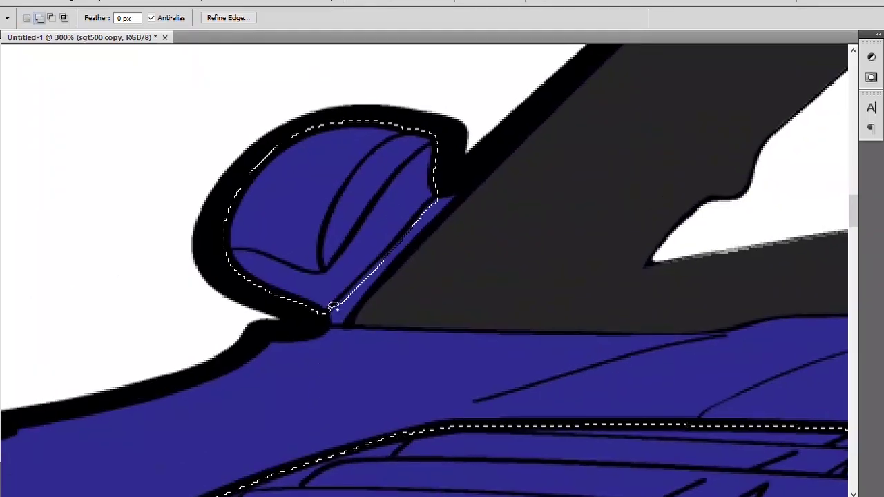
pyautogui.moveTo(351, 331); pyautogui.dragTo(472, 210)
# Step: Pan across the hood to show both hood ovals and the front fender area
pyautogui.moveTo(517, 402)
pyautogui.mouseDown()
pyautogui.moveTo(294, 383)
pyautogui.moveTo(516, 442)
pyautogui.mouseUp()
pyautogui.moveTo(374, 192); pyautogui.dragTo(449, 273)
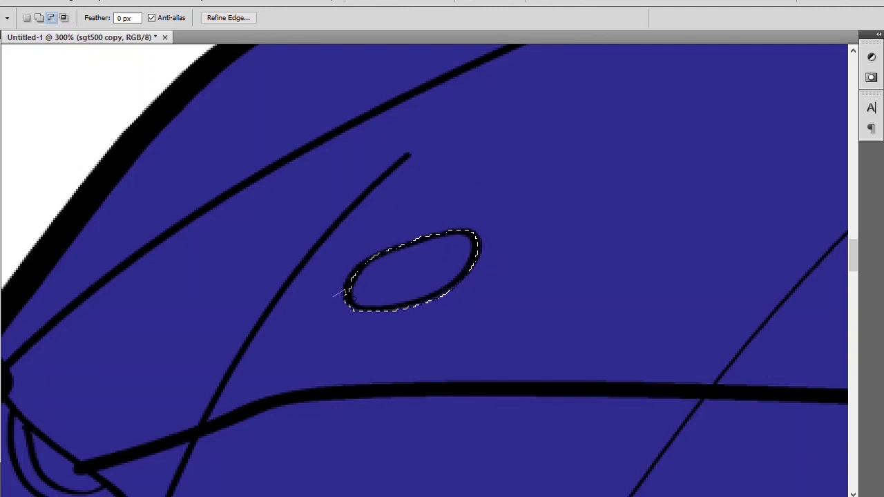
pyautogui.moveTo(539, 300)
pyautogui.mouseDown()
pyautogui.moveTo(521, 329)
pyautogui.moveTo(384, 234)
pyautogui.mouseUp()
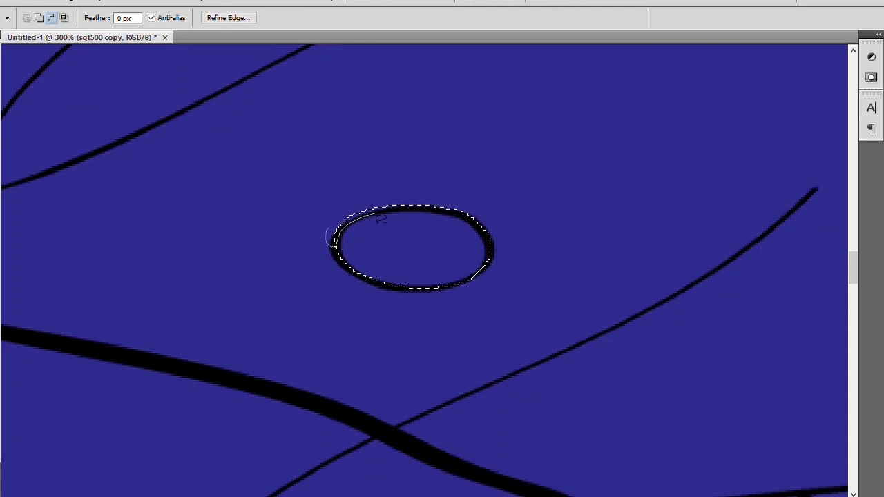
pyautogui.moveTo(320, 165)
pyautogui.mouseDown()
pyautogui.moveTo(513, 276)
pyautogui.moveTo(306, 296)
pyautogui.moveTo(412, 292)
pyautogui.moveTo(320, 443)
pyautogui.moveTo(329, 253)
pyautogui.moveTo(401, 288)
pyautogui.moveTo(466, 359)
pyautogui.moveTo(490, 326)
pyautogui.mouseUp()
# Step: Add the fender vent outline and trim the slivers below the black edge
pyautogui.moveTo(626, 357)
pyautogui.mouseDown()
pyautogui.moveTo(327, 315)
pyautogui.moveTo(500, 259)
pyautogui.mouseUp()
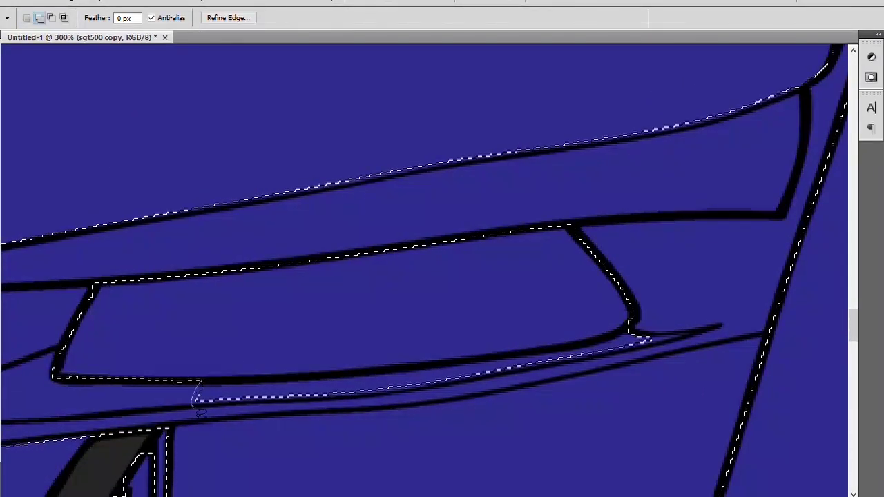
pyautogui.moveTo(197, 398); pyautogui.dragTo(415, 380)
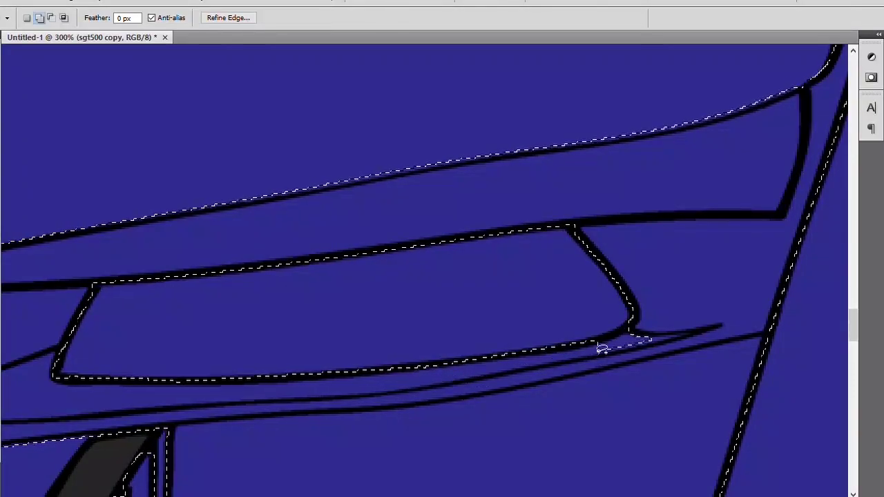
pyautogui.moveTo(667, 339)
pyautogui.mouseDown()
pyautogui.moveTo(460, 233)
pyautogui.moveTo(405, 178)
pyautogui.mouseUp()
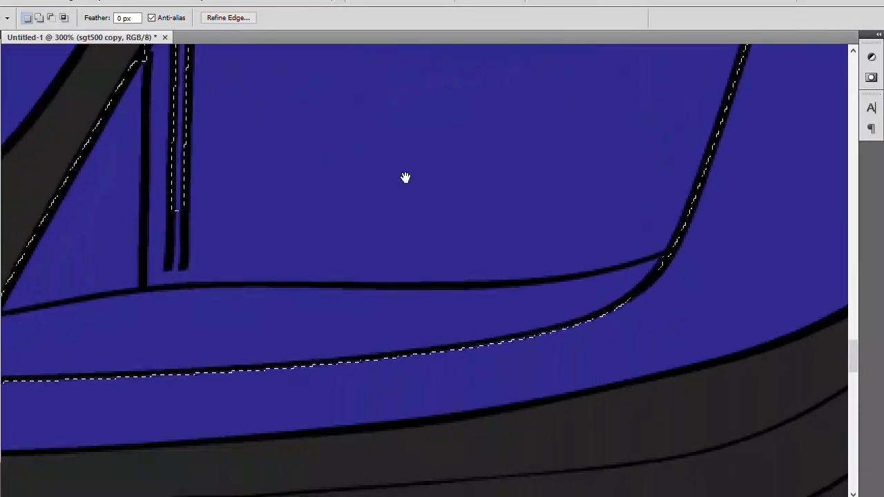
pyautogui.moveTo(632, 304)
pyautogui.mouseDown()
pyautogui.moveTo(410, 356)
pyautogui.moveTo(263, 369)
pyautogui.moveTo(571, 273)
pyautogui.mouseUp()
pyautogui.moveTo(242, 294)
pyautogui.mouseDown()
pyautogui.moveTo(148, 322)
pyautogui.moveTo(362, 308)
pyautogui.mouseUp()
pyautogui.press('alt')
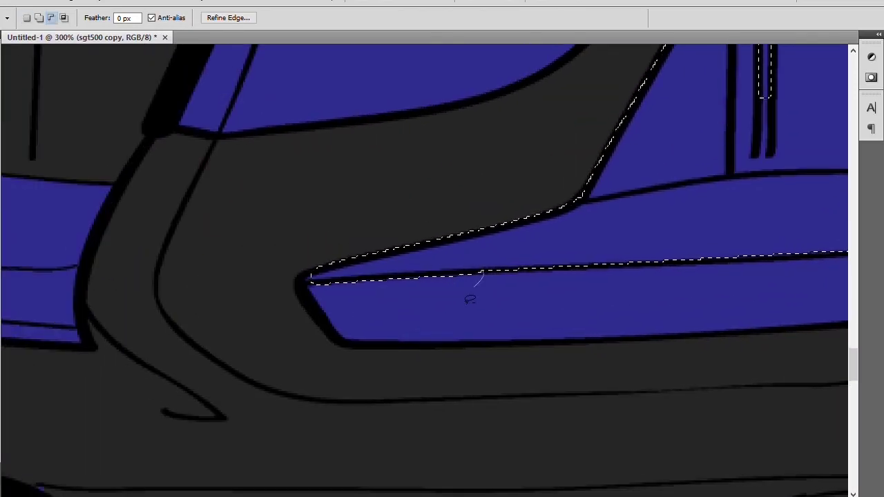
pyautogui.press('shift')
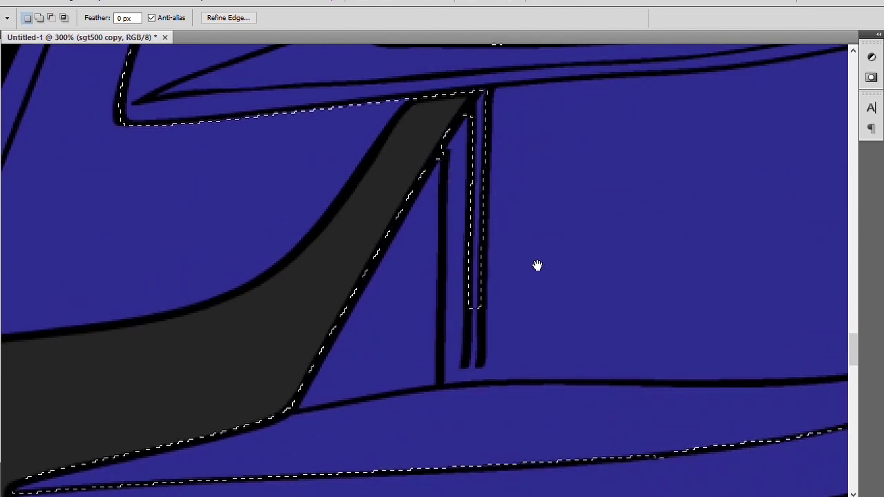
# Step: Add the vent's vertical struts, corner and top edge to the selection
pyautogui.moveTo(487, 90); pyautogui.dragTo(416, 308)
pyautogui.press('alt')
pyautogui.scroll(3, 493, 221)
pyautogui.moveTo(511, 242)
pyautogui.mouseDown()
pyautogui.moveTo(478, 276)
pyautogui.moveTo(276, 277)
pyautogui.mouseUp()
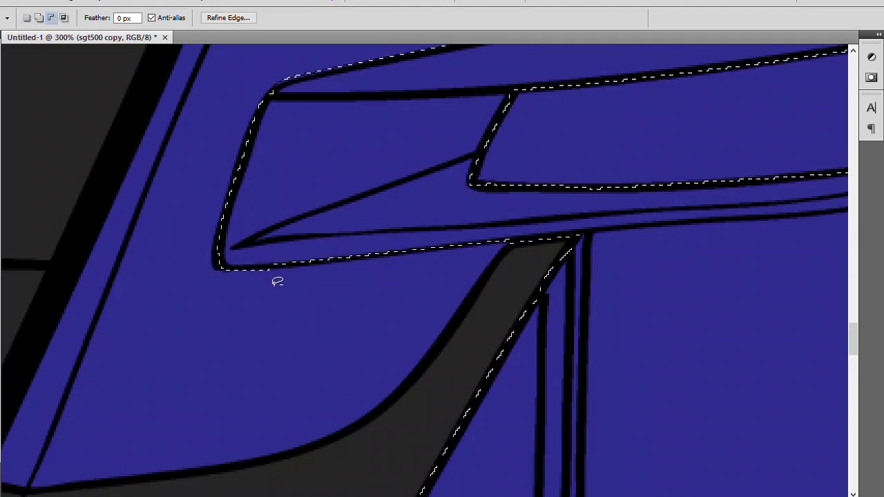
pyautogui.scroll(5, 235, 306)
pyautogui.moveTo(196, 238); pyautogui.dragTo(152, 290)
pyautogui.moveTo(204, 242); pyautogui.dragTo(412, 221)
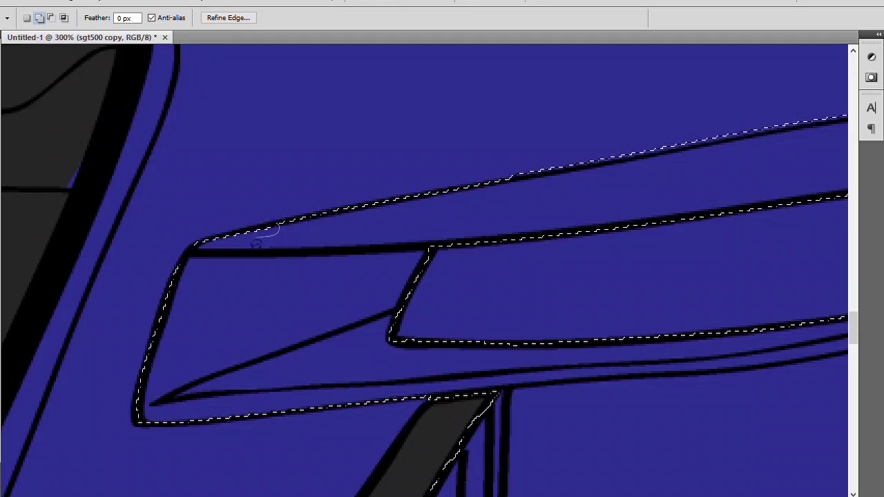
# Step: Extend the selection along the vent's top edge and the fender top strip, then zoom out
pyautogui.moveTo(499, 182)
pyautogui.mouseDown()
pyautogui.moveTo(207, 270)
pyautogui.moveTo(600, 233)
pyautogui.moveTo(322, 278)
pyautogui.moveTo(449, 262)
pyautogui.mouseUp()
pyautogui.moveTo(525, 241); pyautogui.dragTo(579, 226)
pyautogui.moveTo(622, 200)
pyautogui.mouseDown()
pyautogui.moveTo(450, 266)
pyautogui.moveTo(405, 271)
pyautogui.mouseUp()
pyautogui.moveTo(468, 250)
pyautogui.mouseDown()
pyautogui.moveTo(431, 272)
pyautogui.moveTo(390, 335)
pyautogui.mouseUp()
pyautogui.moveTo(478, 123)
pyautogui.mouseDown()
pyautogui.moveTo(539, 109)
pyautogui.moveTo(559, 122)
pyautogui.mouseUp()
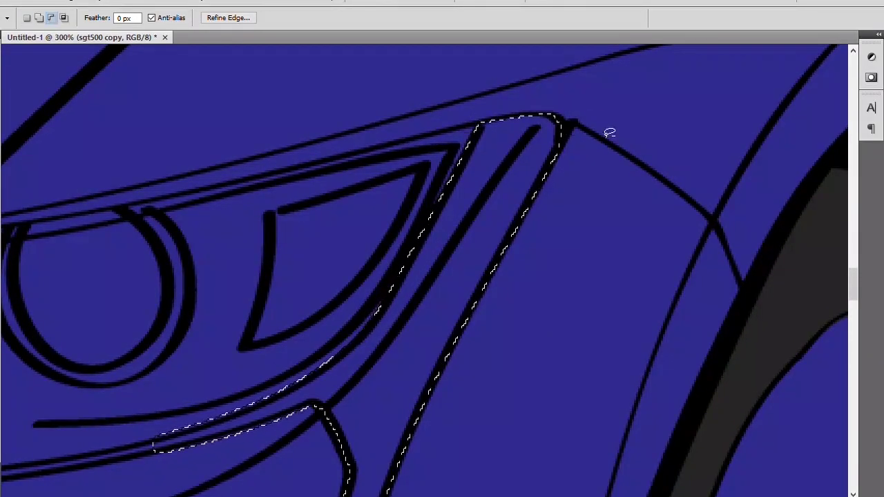
pyautogui.hotkey('ctrl', '-')
pyautogui.hotkey('ctrl', '-')
pyautogui.hotkey('ctrl', '-')
pyautogui.hotkey('ctrl', '-')
pyautogui.hotkey('ctrl', '-')
# Step: Brush the selected vents, hood ovals and mirror areas dark grey on Layer 4, then deselect
pyautogui.press('b')
pyautogui.hotkey('alt', ']')
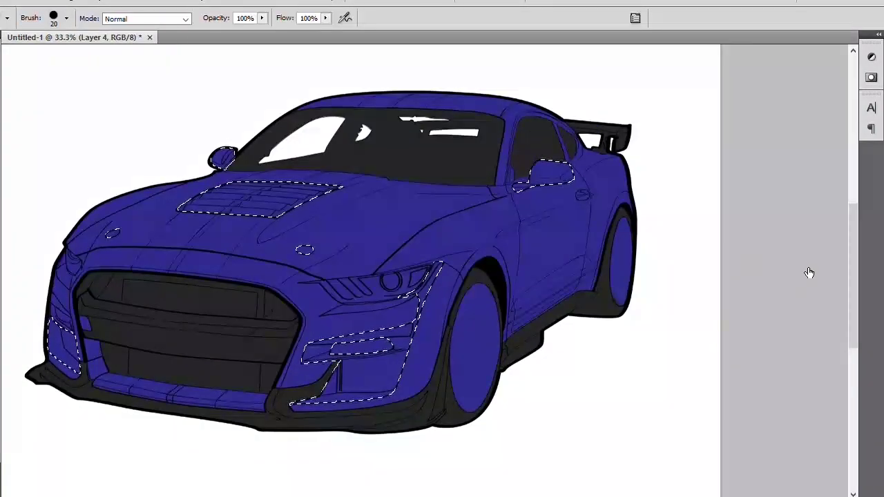
pyautogui.moveTo(602, 192)
pyautogui.mouseDown()
pyautogui.moveTo(352, 369)
pyautogui.moveTo(74, 242)
pyautogui.moveTo(174, 252)
pyautogui.mouseUp()
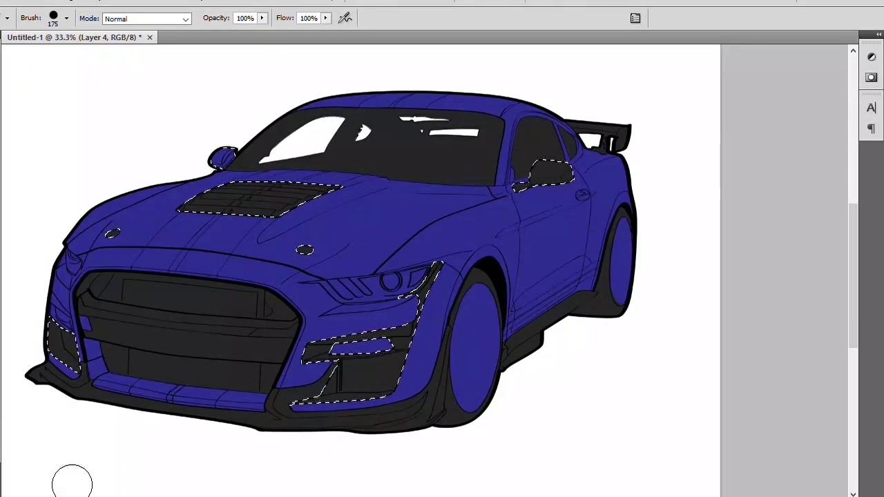
pyautogui.hotkey('ctrl', 'd')
pyautogui.moveTo(253, 339); pyautogui.dragTo(391, 366)
pyautogui.scroll(2, 392, 366)
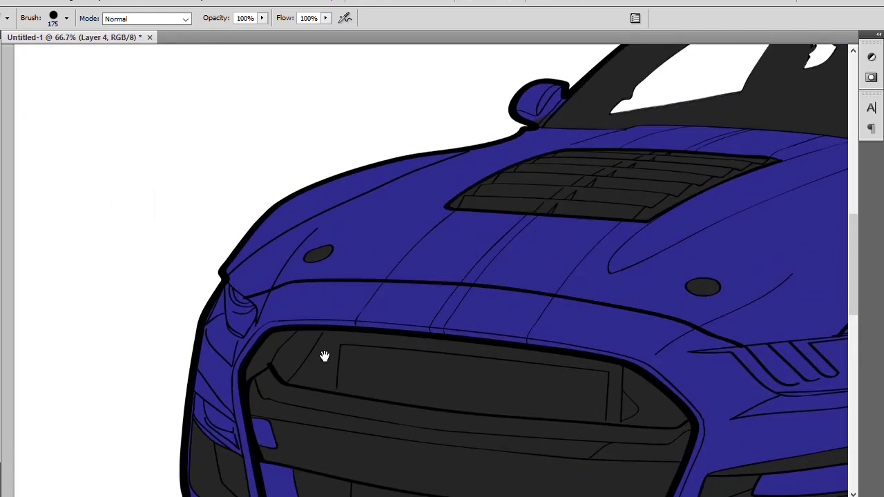
pyautogui.scroll(-2, 410, 385)
pyautogui.scroll(1, 390, 365)
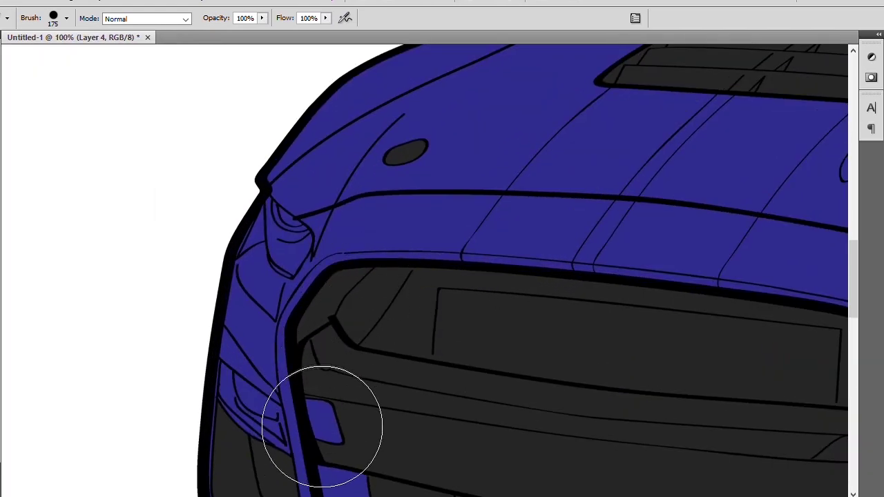
pyautogui.press('w')
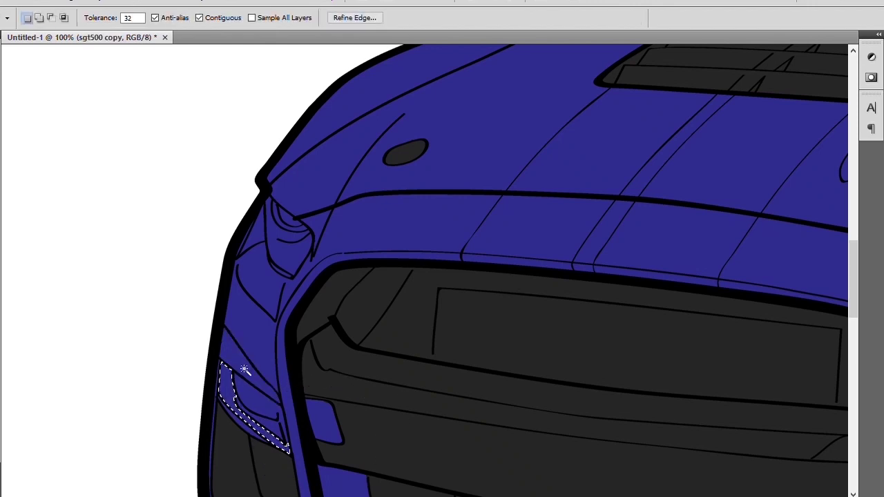
# Step: Magic Wand the lower headlight pieces and zoom in on the headlight strip
pyautogui.keyDown('shift'); pyautogui.click(286, 441); pyautogui.keyUp('shift')
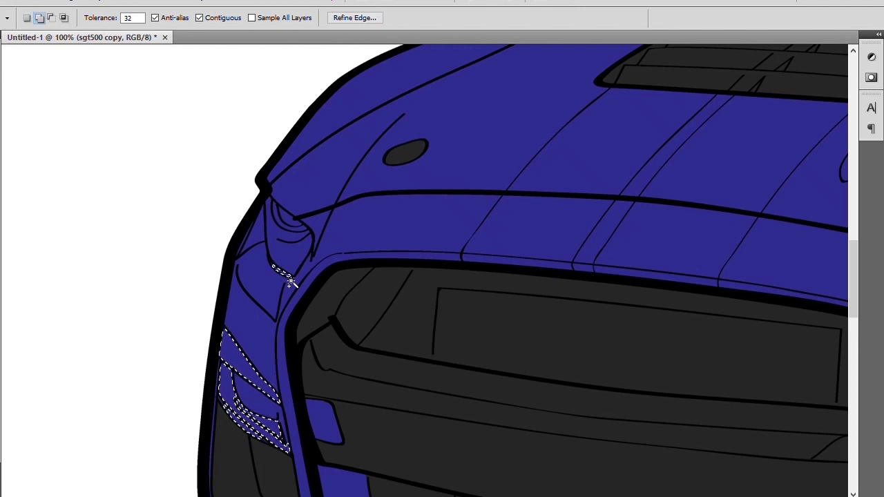
pyautogui.moveTo(794, 339)
pyautogui.mouseDown()
pyautogui.moveTo(205, 174)
pyautogui.moveTo(274, 244)
pyautogui.mouseUp()
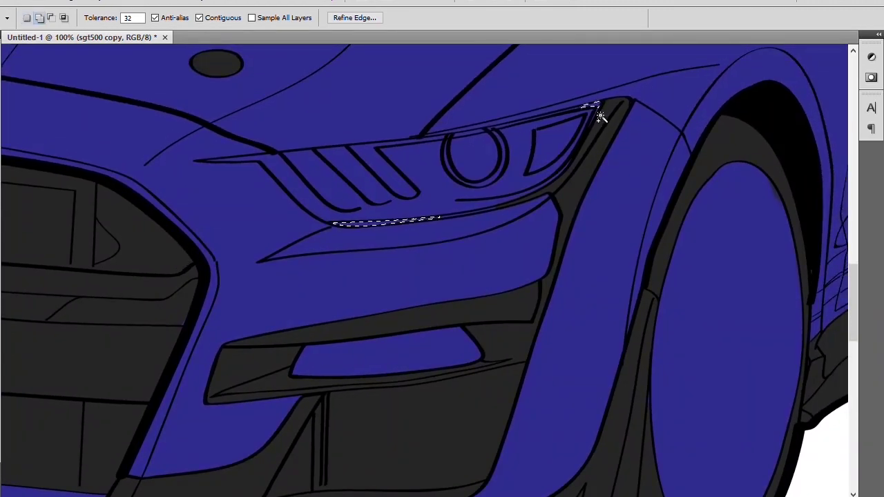
pyautogui.hotkey('ctrl', '+')
pyautogui.hotkey('ctrl', '+')
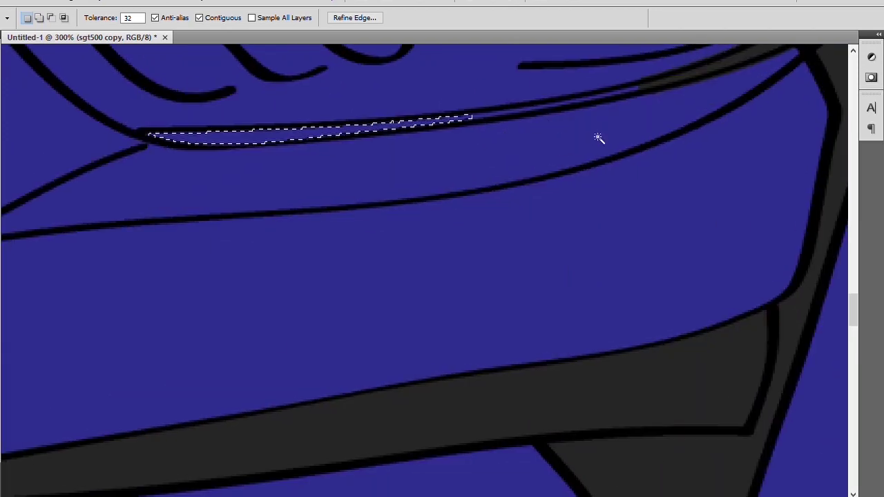
pyautogui.press('l')
pyautogui.hotkey('ctrl', '+')
pyautogui.hotkey('ctrl', '+')
pyautogui.scroll(3, 189, 154)
# Step: Lasso the lower and upper headlight strips into the selection
pyautogui.moveTo(207, 246); pyautogui.dragTo(304, 278)
pyautogui.moveTo(475, 252); pyautogui.dragTo(527, 266)
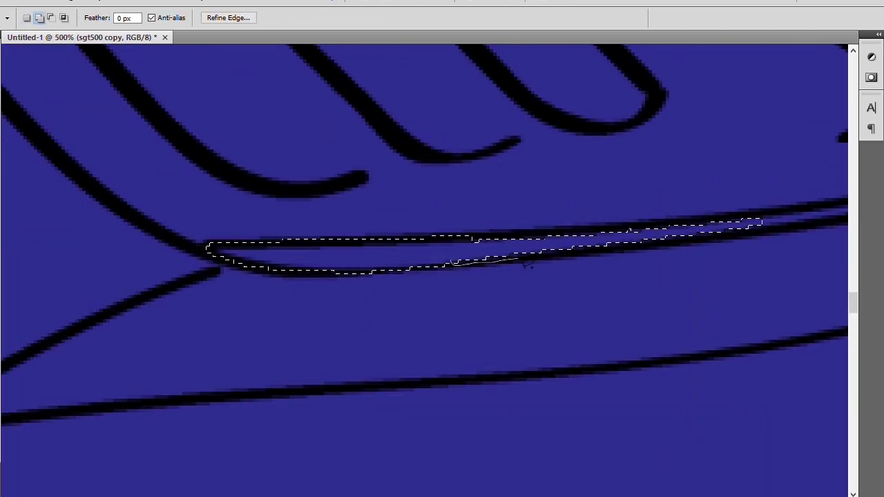
pyautogui.moveTo(637, 237)
pyautogui.mouseDown()
pyautogui.moveTo(274, 289)
pyautogui.moveTo(448, 279)
pyautogui.mouseUp()
pyautogui.moveTo(616, 241); pyautogui.dragTo(618, 239)
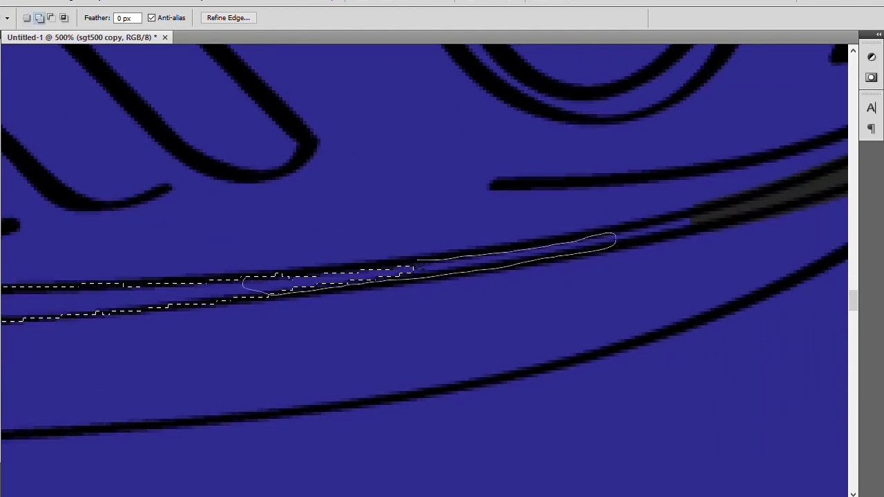
pyautogui.moveTo(649, 292); pyautogui.dragTo(416, 376)
pyautogui.moveTo(379, 321)
pyautogui.mouseDown()
pyautogui.moveTo(403, 314)
pyautogui.moveTo(413, 332)
pyautogui.moveTo(505, 300)
pyautogui.moveTo(397, 402)
pyautogui.mouseUp()
pyautogui.press('shift')
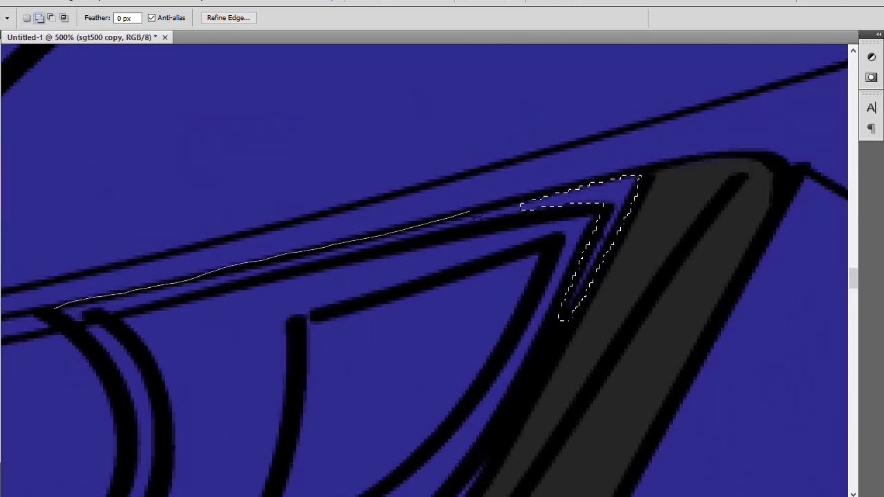
pyautogui.moveTo(80, 319); pyautogui.dragTo(144, 306)
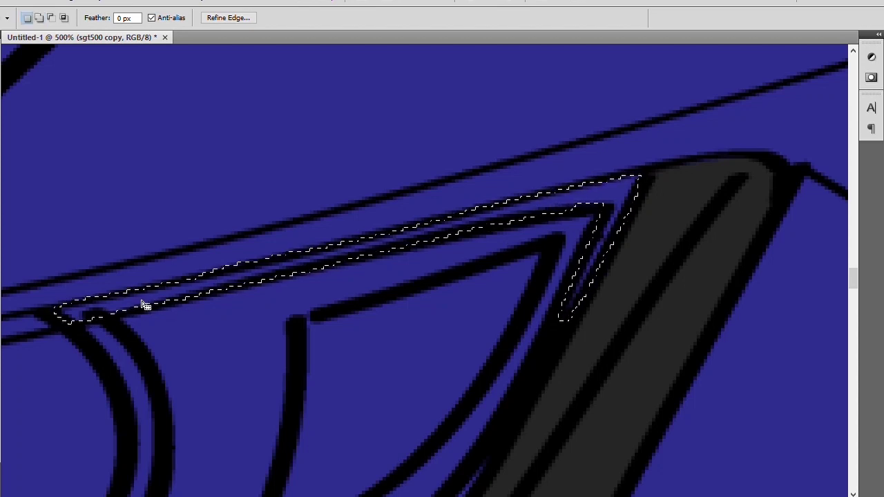
pyautogui.hotkey('ctrl', '-')
pyautogui.hotkey('ctrl', '-')
pyautogui.hotkey('ctrl', '-')
pyautogui.hotkey('ctrl', '-')
pyautogui.hotkey('ctrl', '-')
# Step: Zoom and scroll to the car's front-left corner beside the headlight
pyautogui.press('b')
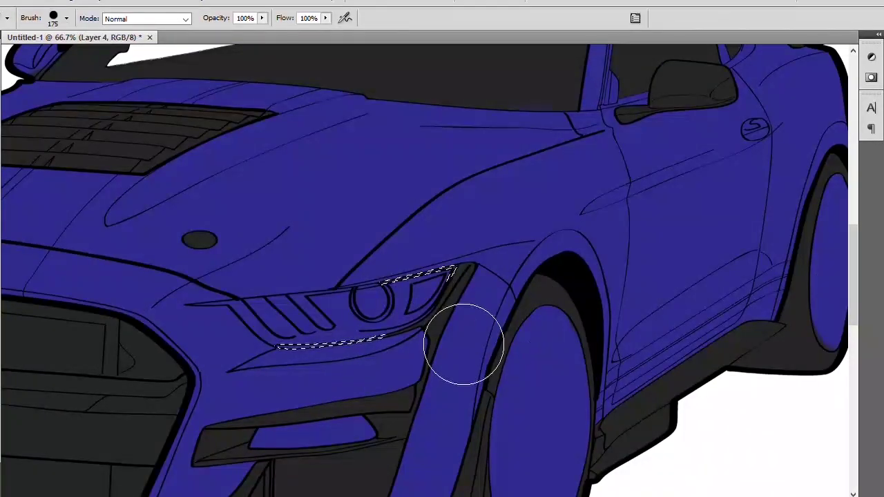
pyautogui.hscroll(-5, 373, 366)
pyautogui.hscroll(-3, 208, 290)
pyautogui.hotkey('ctrl', '+')
pyautogui.hotkey('ctrl', '+')
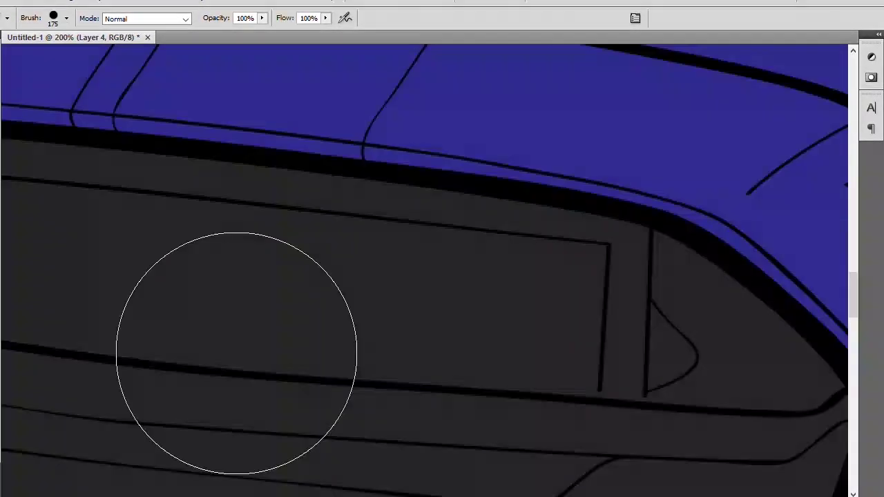
pyautogui.hscroll(-5, 293, 316)
pyautogui.hotkey('ctrl', '+')
pyautogui.hotkey('ctrl', '+')
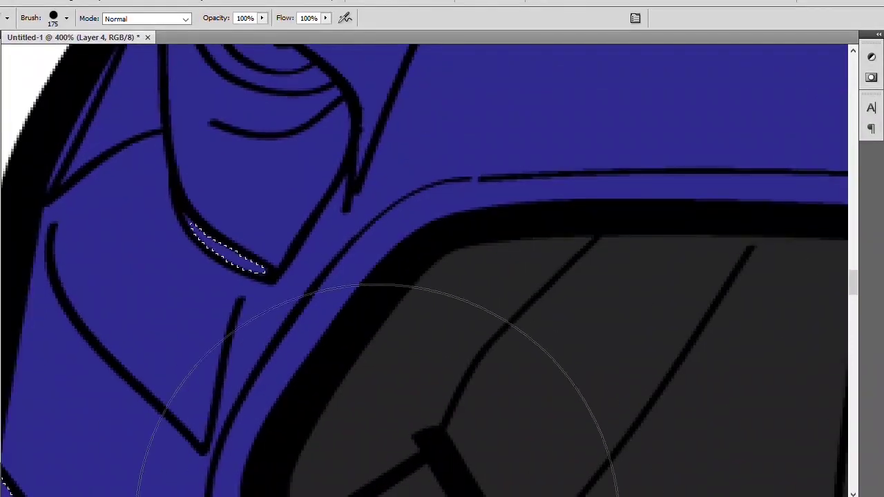
pyautogui.press('l')
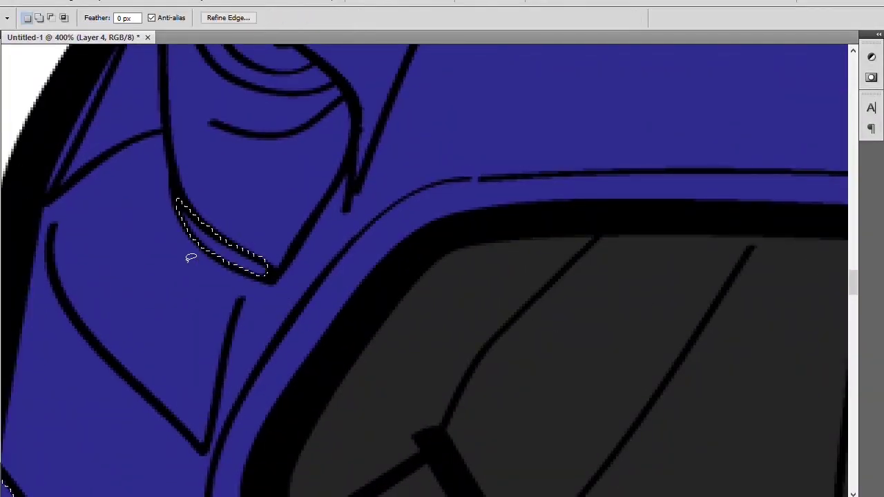
pyautogui.press('b')
pyautogui.scroll(-5, 346, 311)
pyautogui.hscroll(-3, 345, 311)
pyautogui.press('l')
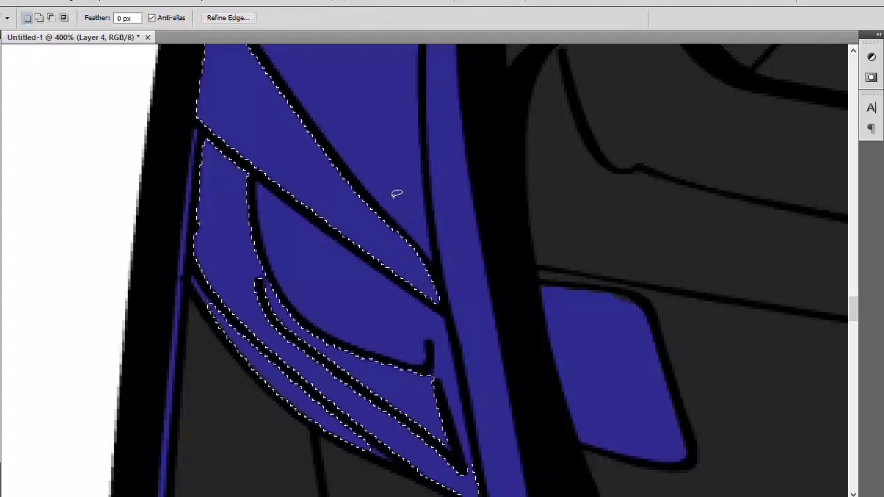
# Step: Lasso the front-left vent's right strip, lower-left edge and notch into the selection
pyautogui.moveTo(428, 296); pyautogui.dragTo(452, 439)
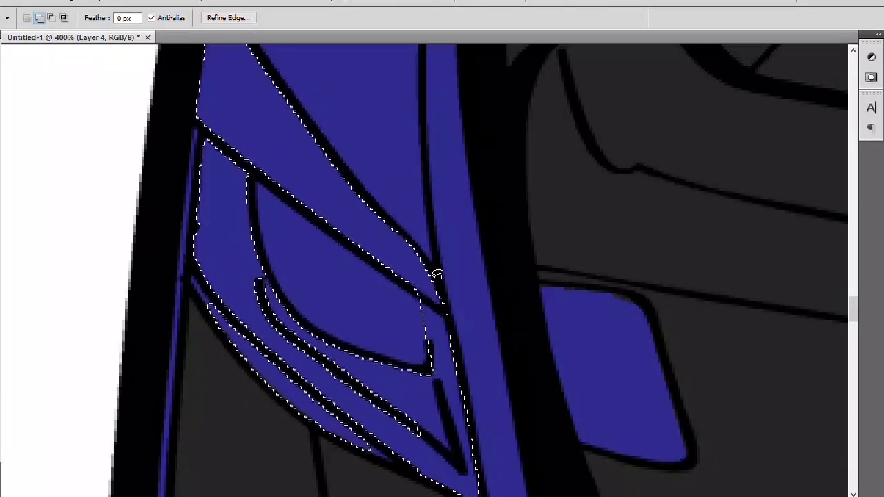
pyautogui.moveTo(480, 483); pyautogui.dragTo(458, 355)
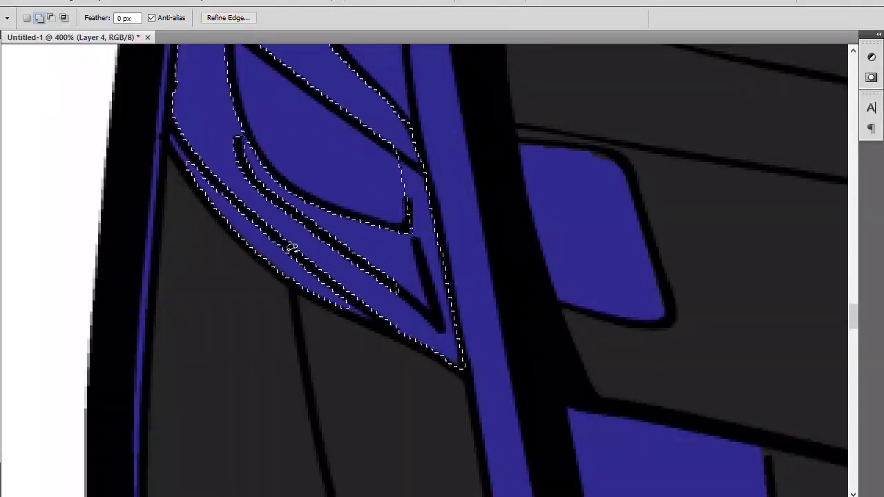
pyautogui.moveTo(170, 116)
pyautogui.mouseDown()
pyautogui.moveTo(430, 336)
pyautogui.moveTo(439, 237)
pyautogui.mouseUp()
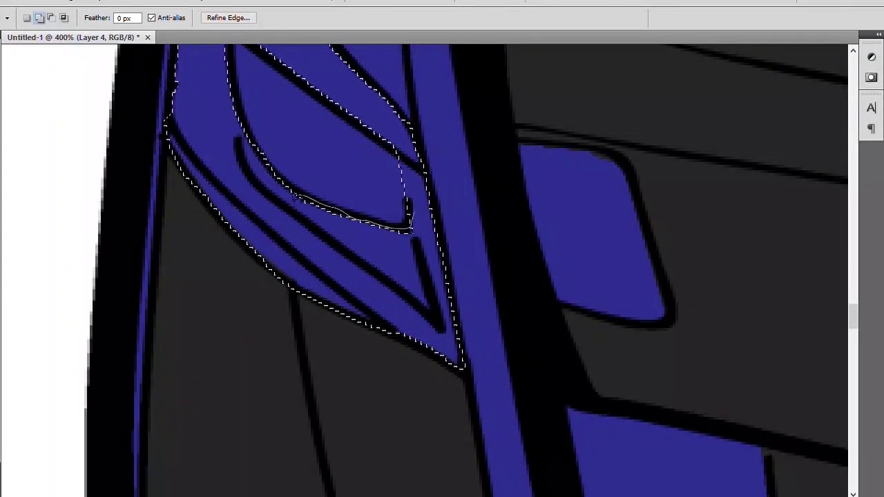
pyautogui.moveTo(373, 331); pyautogui.dragTo(444, 342)
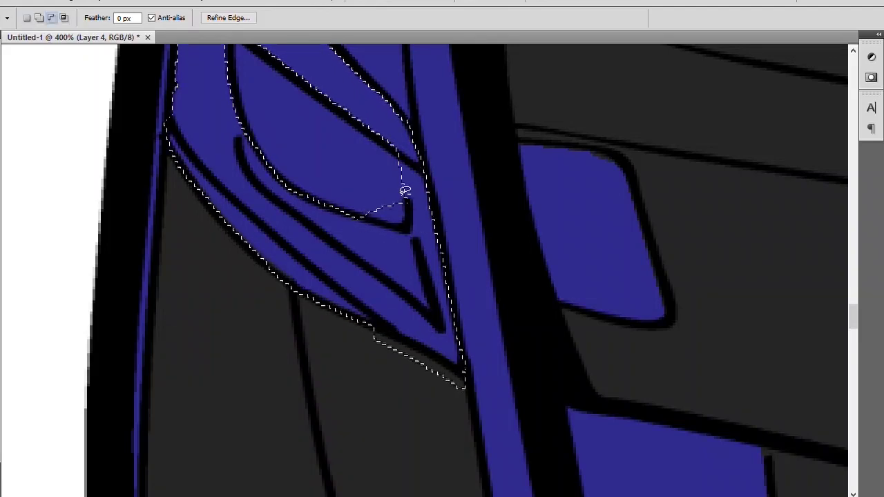
pyautogui.moveTo(375, 207); pyautogui.dragTo(452, 335)
pyautogui.moveTo(359, 217); pyautogui.dragTo(301, 312)
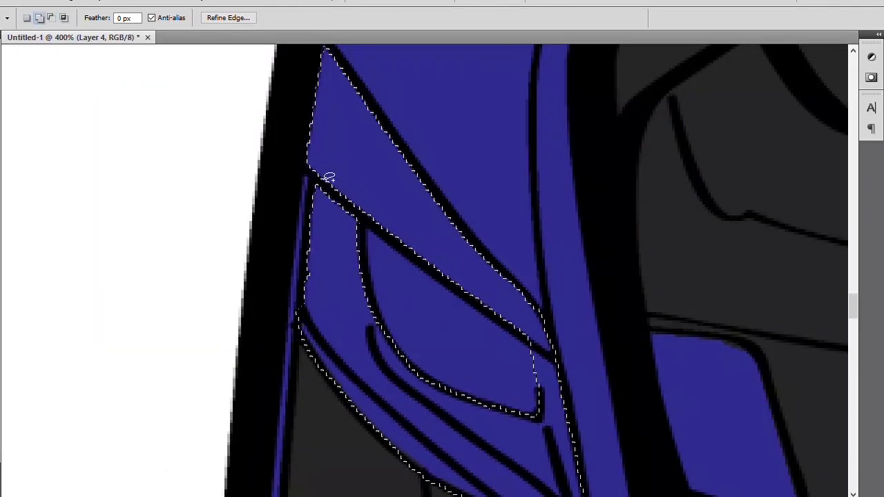
pyautogui.moveTo(312, 171); pyautogui.dragTo(315, 169)
pyautogui.scroll(3, 394, 194)
pyautogui.hscroll(-2, 394, 194)
pyautogui.moveTo(385, 189); pyautogui.dragTo(382, 188)
pyautogui.moveTo(370, 312); pyautogui.dragTo(572, 424)
# Step: Add the inner vent shape and paint the selected vent area dark grey
pyautogui.scroll(-3, 450, 363)
pyautogui.hscroll(1, 450, 364)
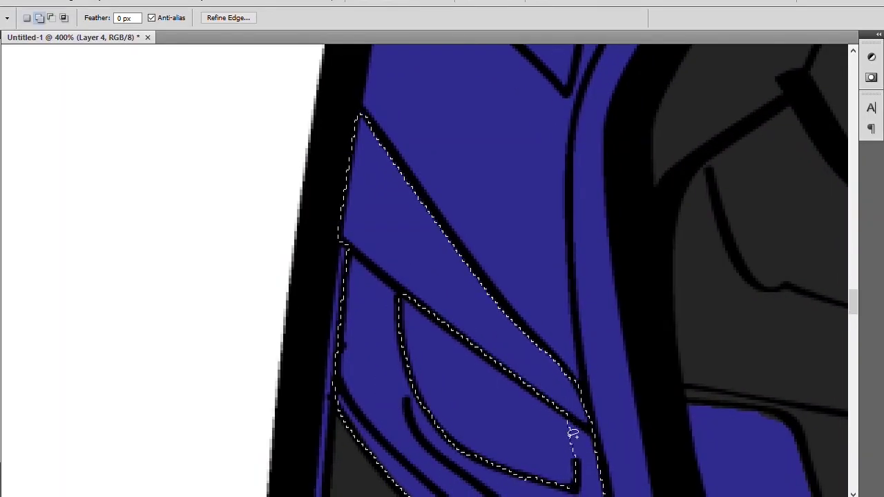
pyautogui.moveTo(361, 116)
pyautogui.mouseDown()
pyautogui.moveTo(399, 204)
pyautogui.moveTo(492, 293)
pyautogui.moveTo(542, 364)
pyautogui.moveTo(568, 376)
pyautogui.mouseUp()
pyautogui.hotkey('ctrl', '-')
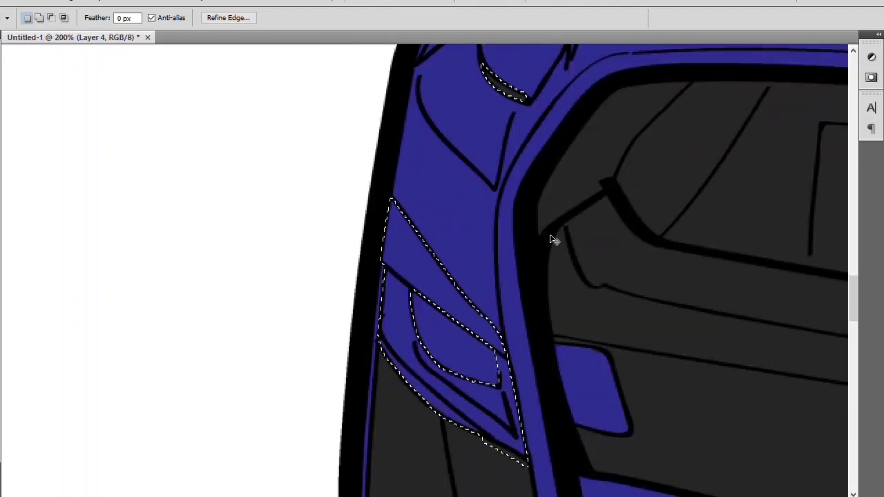
pyautogui.hotkey('ctrl', '-')
pyautogui.press('b')
pyautogui.moveTo(422, 287); pyautogui.dragTo(440, 351)
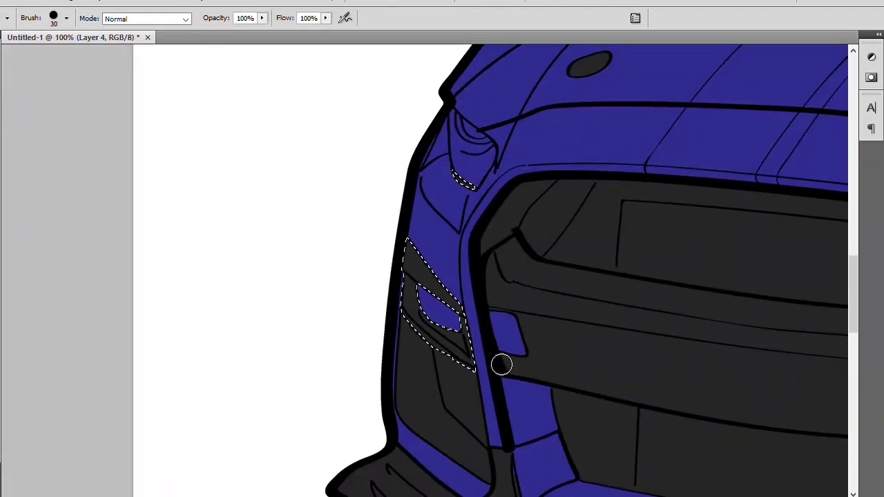
# Step: Select the side mirror face with Magic Wand and Lasso, then brush it dark grey
pyautogui.hotkey('ctrl', '-')
pyautogui.hotkey('ctrl', '-')
pyautogui.hotkey('ctrl', '-')
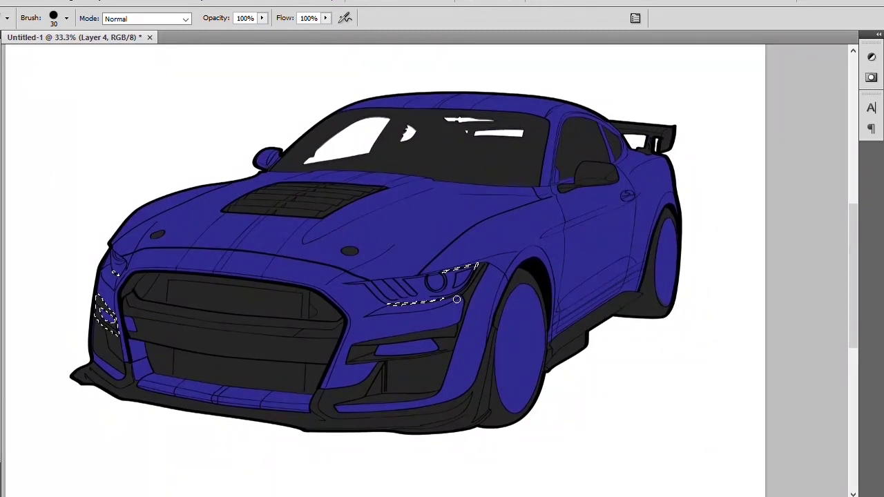
pyautogui.press('w')
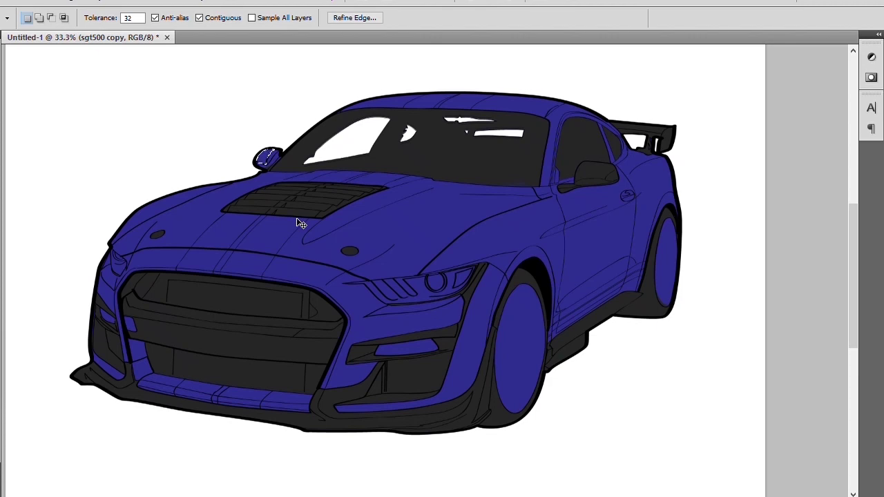
pyautogui.hotkey('ctrl', '+')
pyautogui.hotkey('ctrl', '+')
pyautogui.hotkey('ctrl', '+')
pyautogui.hotkey('ctrl', '+')
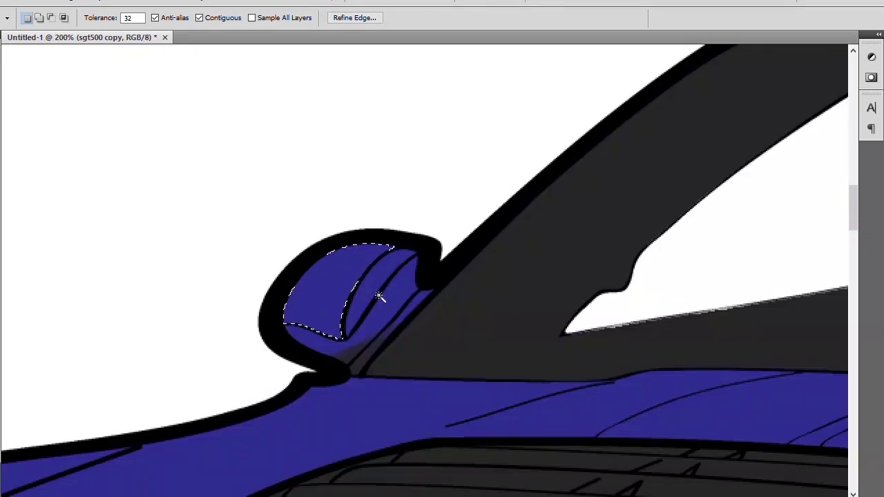
pyautogui.keyDown('shift'); pyautogui.click(413, 304); pyautogui.keyUp('shift')
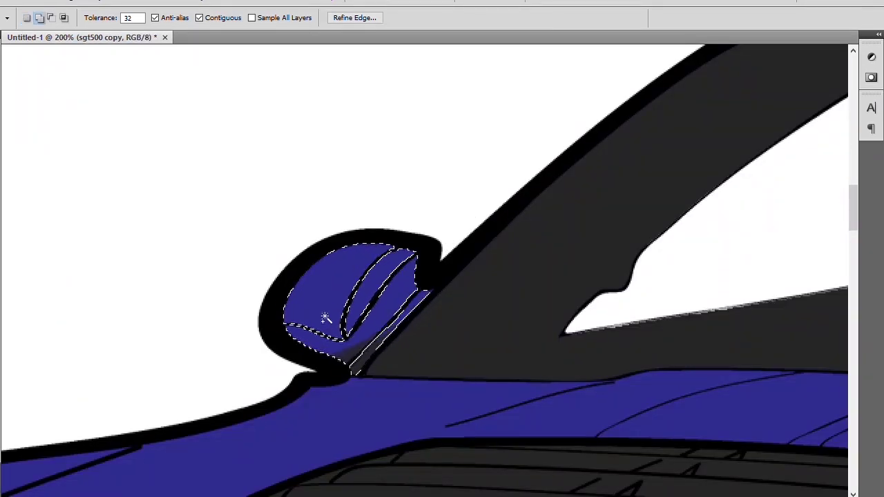
pyautogui.press('l')
pyautogui.moveTo(424, 252); pyautogui.dragTo(425, 256)
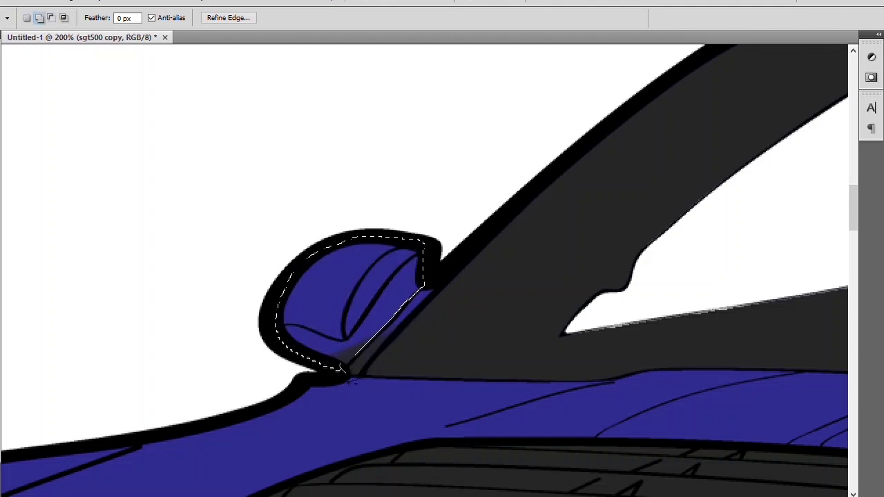
pyautogui.press('b')
pyautogui.hotkey('ctrl', 'shift', 'alt', 'n')
pyautogui.moveTo(311, 304); pyautogui.dragTo(407, 310)
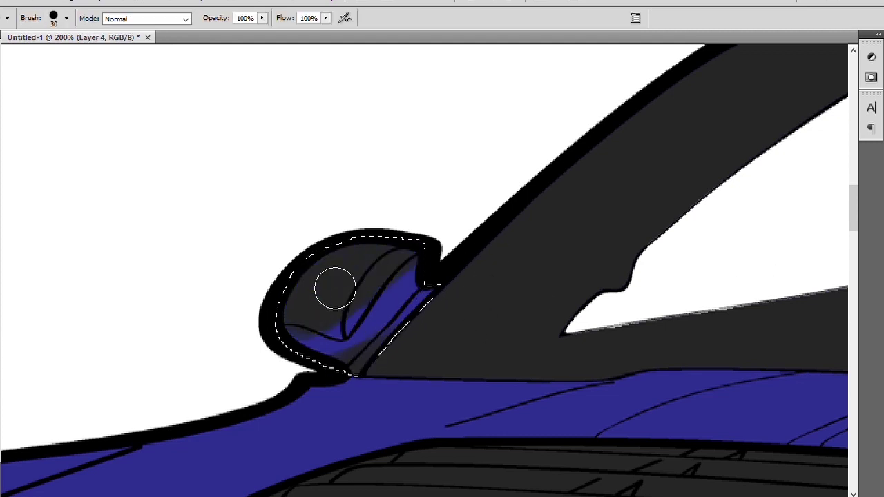
pyautogui.press('e')
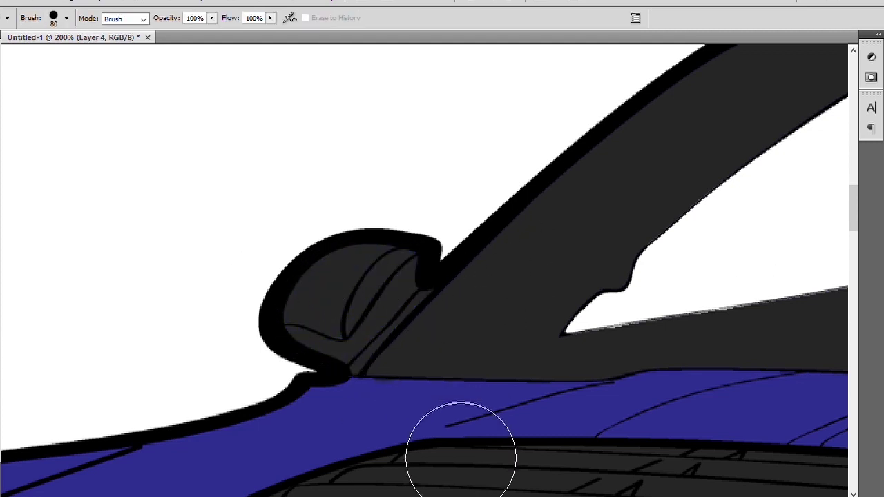
# Step: Zoom out to 33.3% and pick the Magic Wand for the upper grille band
pyautogui.scroll(-3, 422, 401)
pyautogui.scroll(-1, 419, 401)
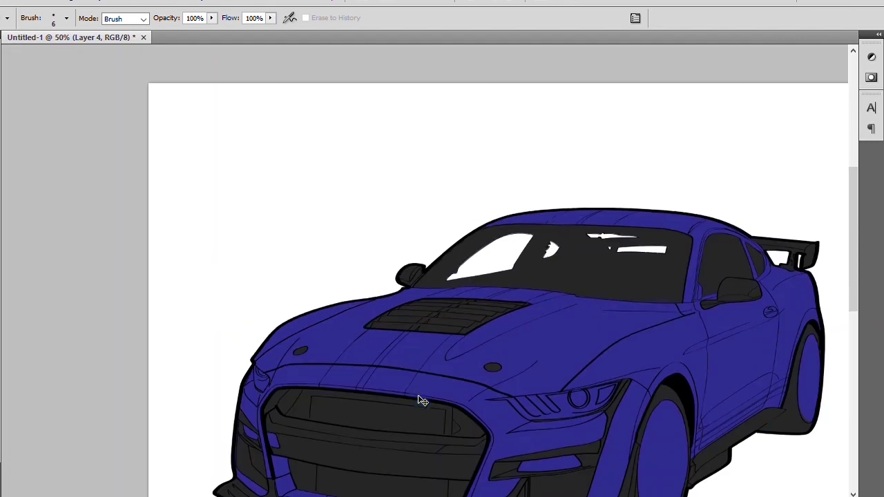
pyautogui.press('w')
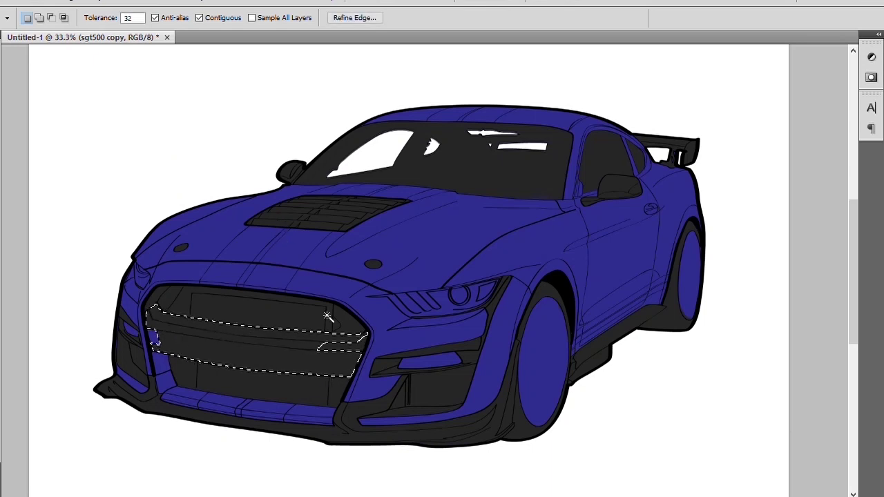
# Step: Copy the grille selection to a new layer and brush the upper grille band black
pyautogui.hotkey('ctrl', 'j')
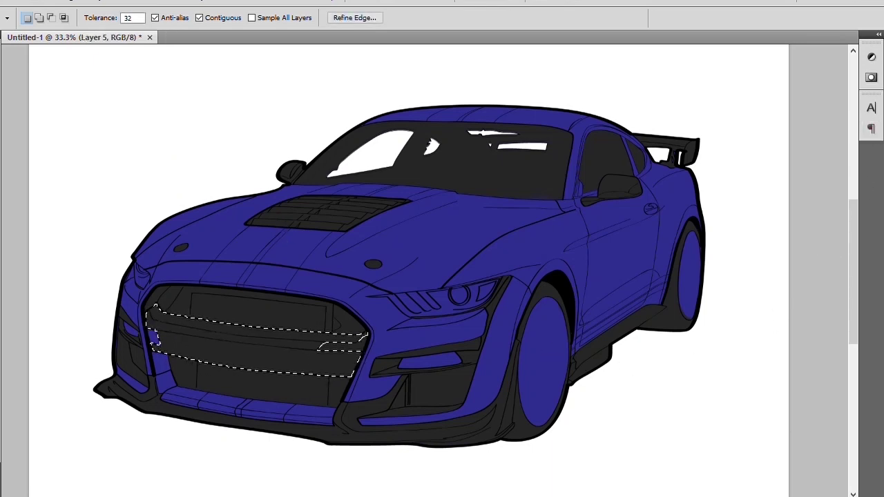
pyautogui.press('b')
pyautogui.moveTo(355, 375)
pyautogui.mouseDown()
pyautogui.moveTo(250, 369)
pyautogui.moveTo(408, 392)
pyautogui.mouseUp()
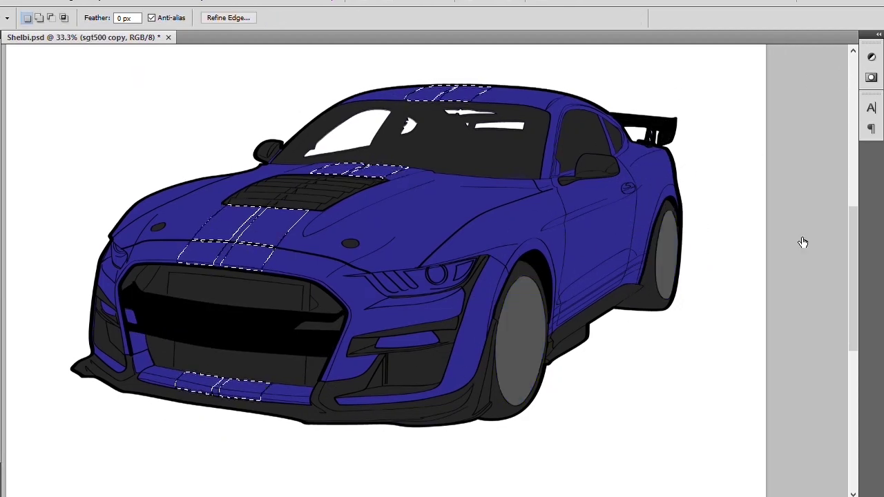
pyautogui.hotkey('ctrl', 'j')
# Step: Paint the selected hood, roof and bumper racing stripes white, then deselect
pyautogui.press('b')
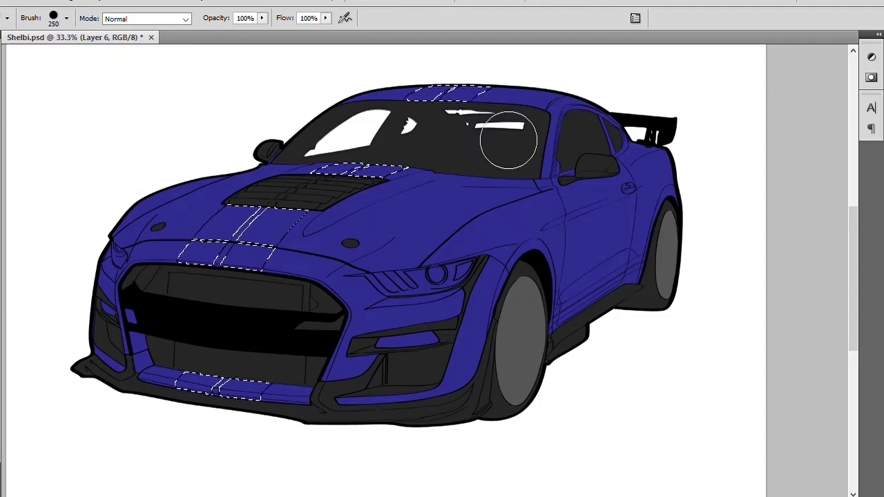
pyautogui.moveTo(407, 93)
pyautogui.mouseDown()
pyautogui.moveTo(484, 93)
pyautogui.moveTo(241, 276)
pyautogui.moveTo(257, 469)
pyautogui.mouseUp()
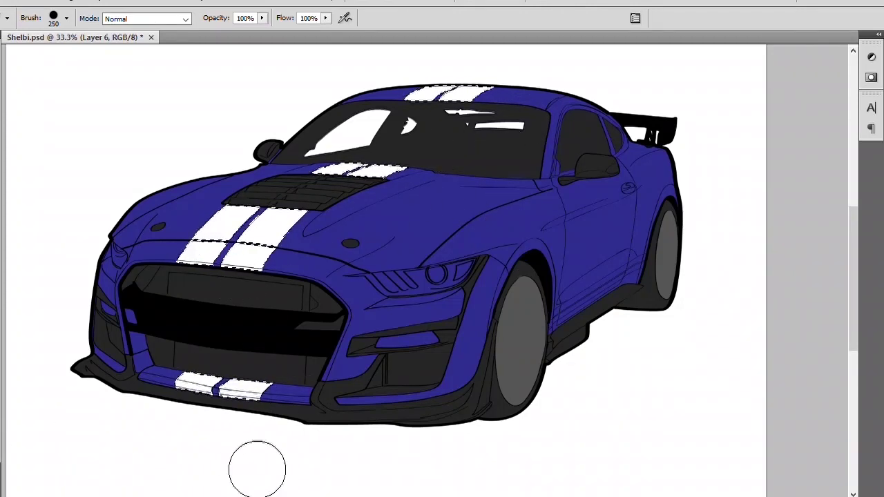
pyautogui.hotkey('ctrl', 'd')
pyautogui.hotkey('alt', '[')
pyautogui.press('w')
# Step: Magic Wand the side sill stripe segments, undoing an accidental whole-body selection
pyautogui.hotkey('ctrl', '+')
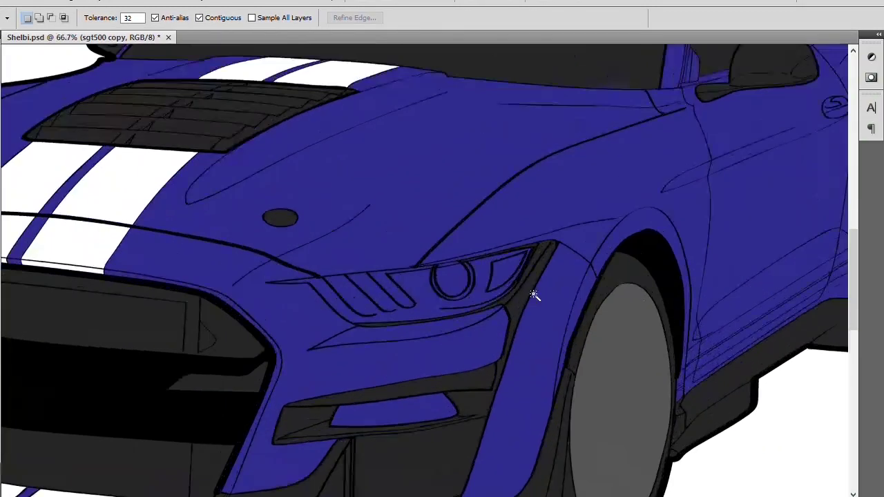
pyautogui.hscroll(5, 534, 295)
pyautogui.click(370, 324)
pyautogui.keyDown('shift'); pyautogui.click(458, 272); pyautogui.keyUp('shift')
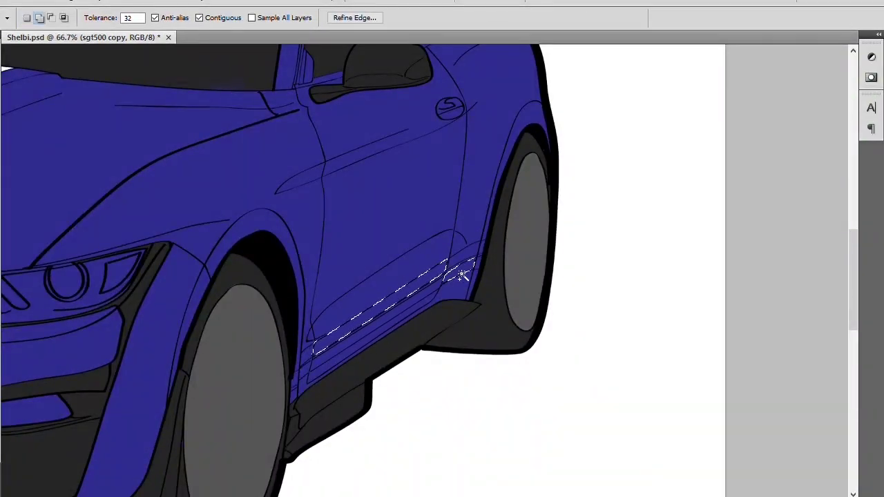
pyautogui.keyDown('shift'); pyautogui.click(311, 375); pyautogui.keyUp('shift')
pyautogui.keyDown('shift'); pyautogui.click(474, 266); pyautogui.keyUp('shift')
pyautogui.keyDown('shift'); pyautogui.click(483, 265); pyautogui.keyUp('shift')
pyautogui.hotkey('ctrl', 'z')
# Step: Add the missing side stripe pieces to the selection and check it zoomed out
pyautogui.hotkey('ctrl', '+')
pyautogui.hotkey('ctrl', '+')
pyautogui.press('l')
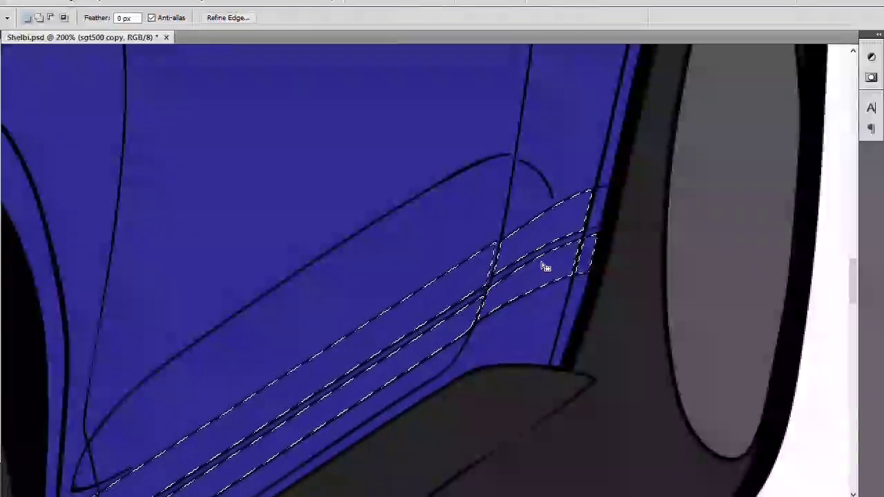
pyautogui.press('w')
pyautogui.keyDown('shift'); pyautogui.click(602, 197); pyautogui.keyUp('shift')
pyautogui.press('l')
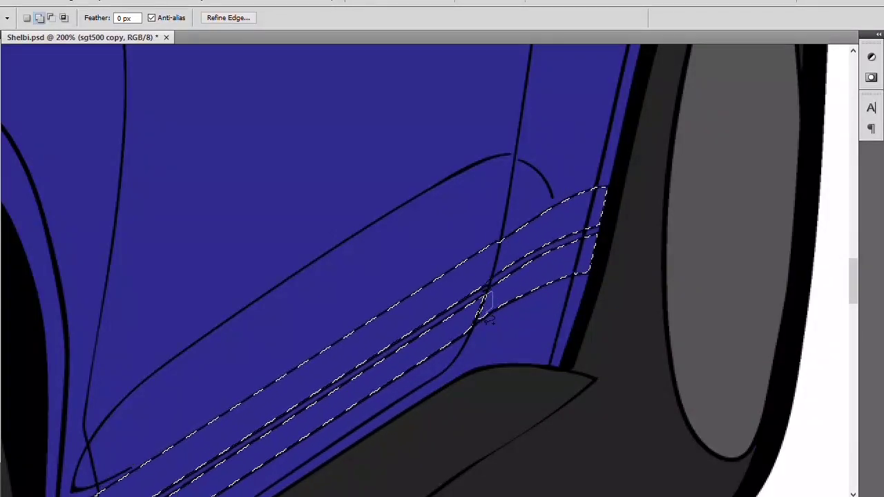
pyautogui.moveTo(507, 340); pyautogui.dragTo(465, 328)
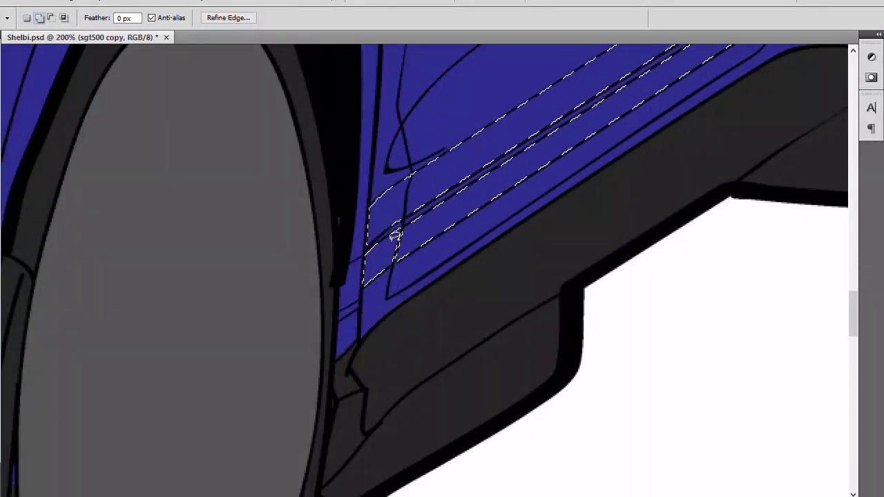
pyautogui.hotkey('ctrl', '-')
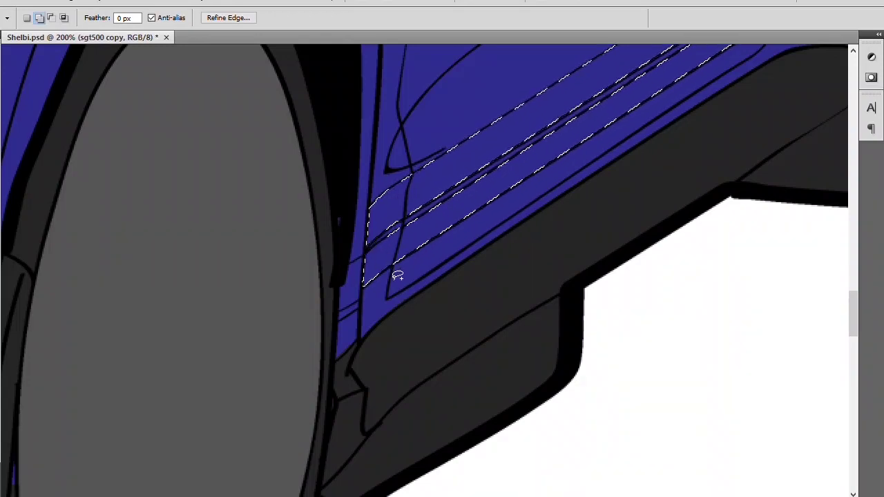
pyautogui.hotkey('ctrl', '-')
# Step: Fill the selected side sill stripes white on the stripe layer and deselect
pyautogui.hotkey('ctrl', 'shift', 'alt', 'n')
pyautogui.press('b')
pyautogui.hotkey('ctrl', 'BackSpace')
pyautogui.hotkey('ctrl', 'd')
pyautogui.hotkey('ctrl', '-')
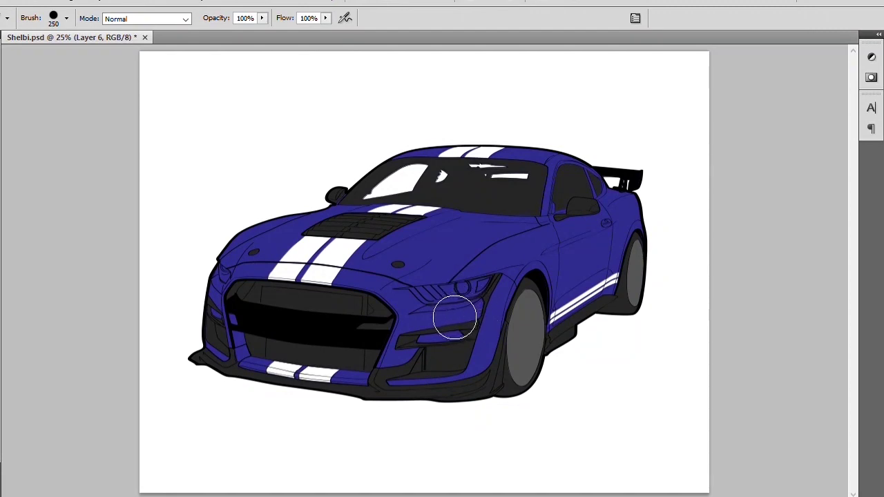
pyautogui.hotkey('ctrl', '+')
pyautogui.hotkey('ctrl', '+')
pyautogui.hotkey('ctrl', '+')
# Step: Magic Wand-select the headlight's inner areas on the line-art layer
pyautogui.press('l')
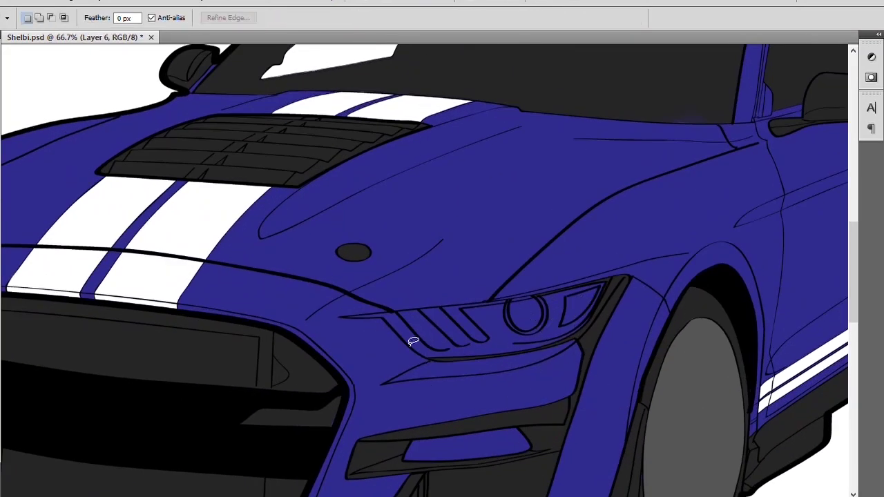
pyautogui.press('w')
pyautogui.hotkey('alt', '[')
pyautogui.click(499, 342)
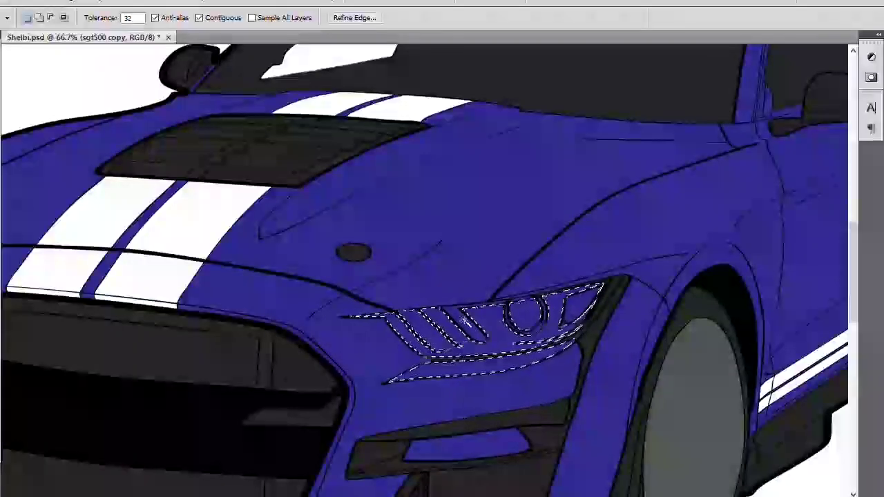
pyautogui.moveTo(268, 299); pyautogui.dragTo(379, 259)
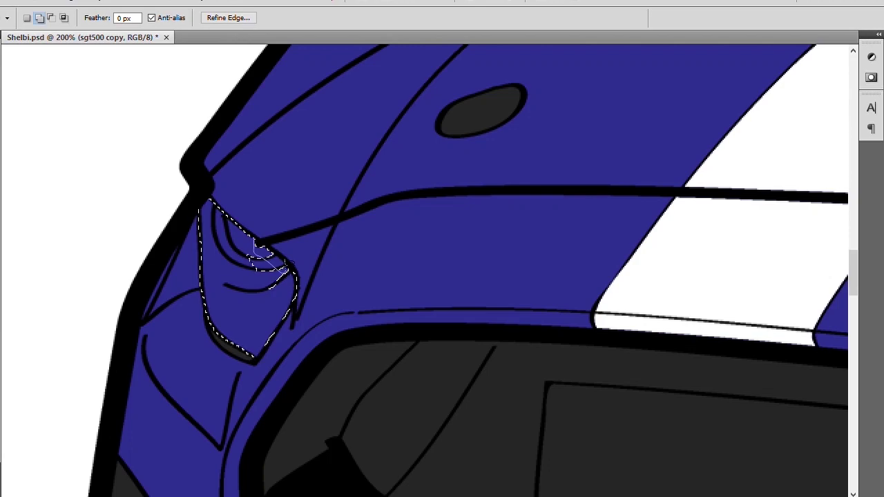
pyautogui.moveTo(277, 268)
pyautogui.mouseDown()
pyautogui.moveTo(468, 228)
pyautogui.moveTo(547, 282)
pyautogui.moveTo(505, 263)
pyautogui.moveTo(503, 357)
pyautogui.mouseUp()
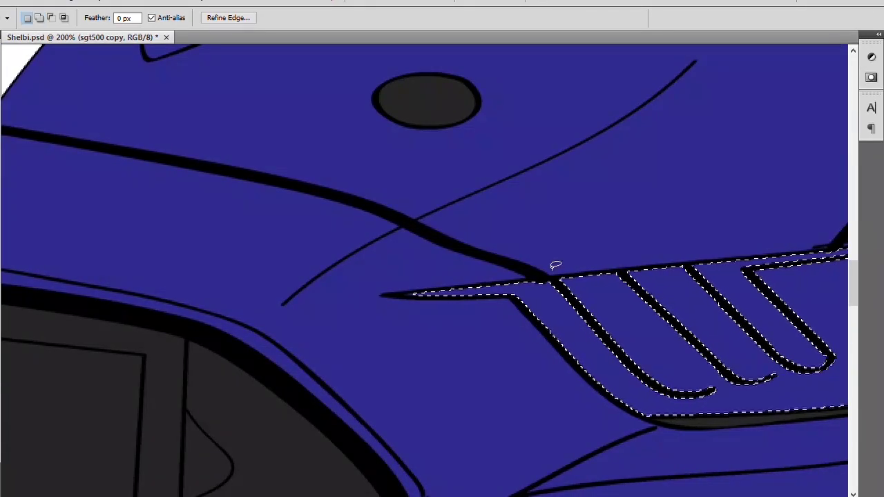
# Step: Refine the headlight selection with Lasso subtract and add, then move to the colour layer
pyautogui.press('alt')
pyautogui.moveTo(638, 330); pyautogui.dragTo(449, 314)
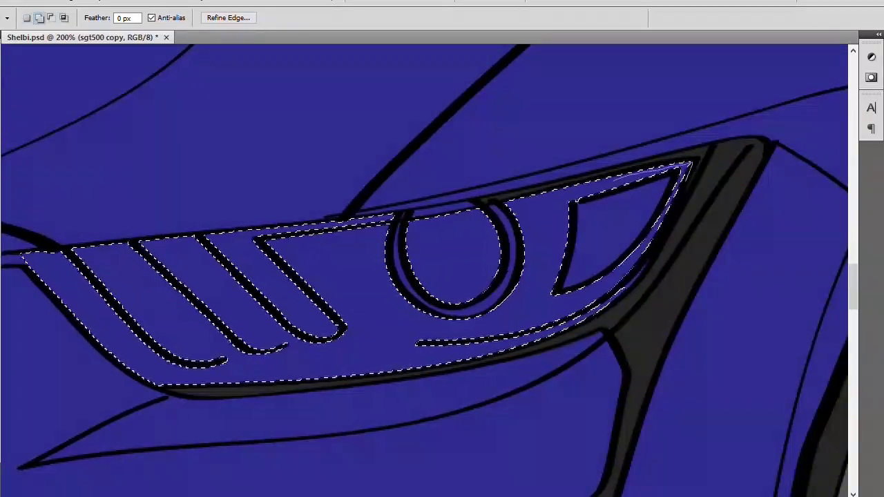
pyautogui.moveTo(511, 296)
pyautogui.mouseDown()
pyautogui.moveTo(682, 178)
pyautogui.moveTo(602, 330)
pyautogui.moveTo(573, 199)
pyautogui.mouseUp()
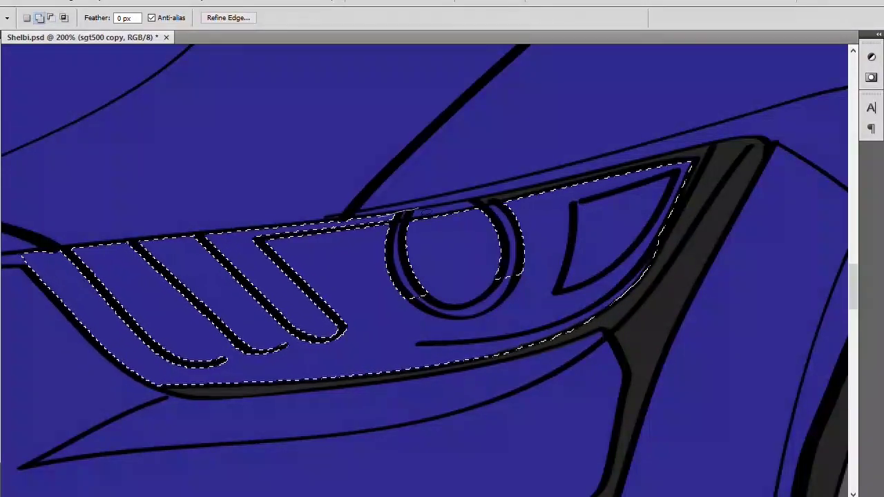
pyautogui.moveTo(399, 215); pyautogui.dragTo(401, 299)
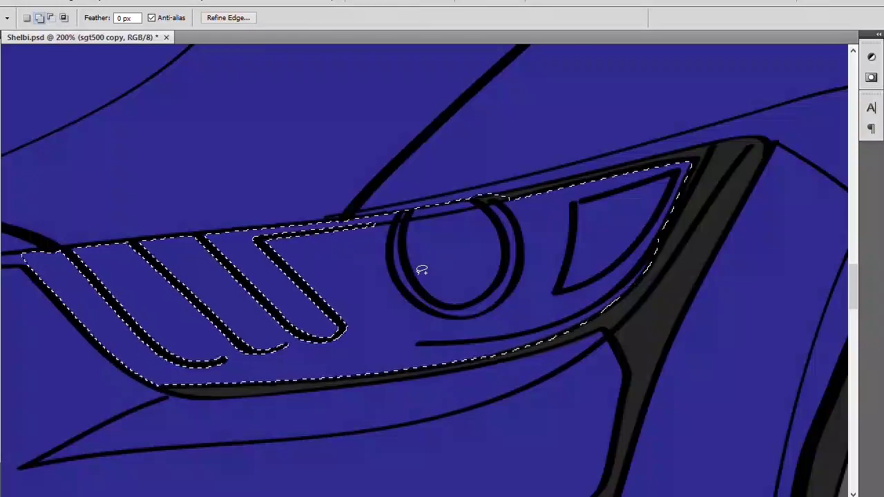
pyautogui.moveTo(694, 173); pyautogui.dragTo(701, 156)
pyautogui.moveTo(384, 222)
pyautogui.mouseDown()
pyautogui.moveTo(200, 245)
pyautogui.moveTo(99, 274)
pyautogui.mouseUp()
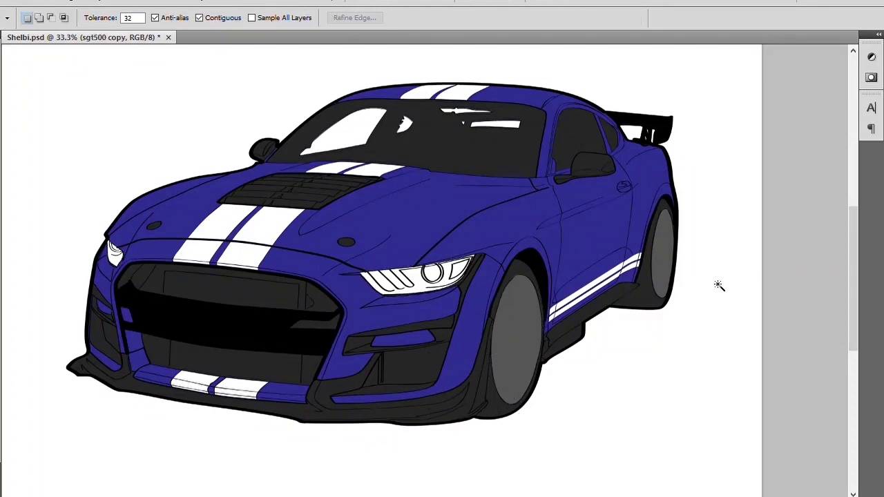
pyautogui.hotkey('alt', ']')
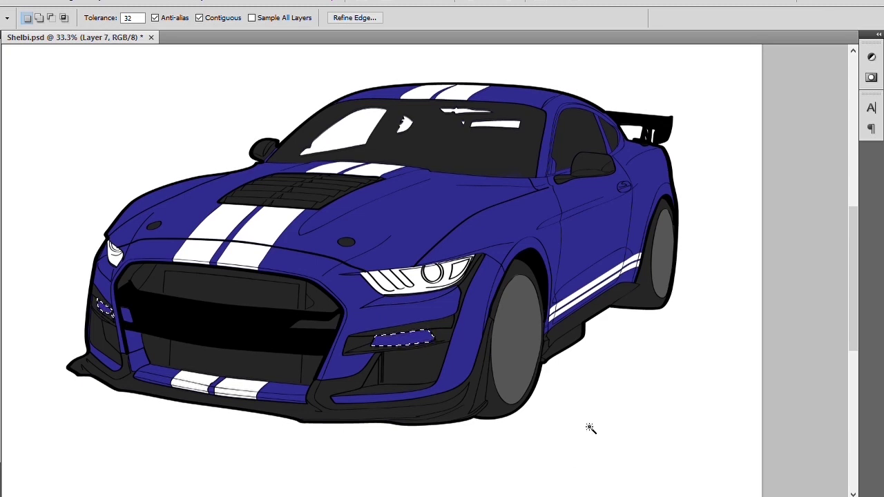
# Step: Trim and extend the small bumper indicator selection with the Lasso
pyautogui.scroll(1, 569, 438)
pyautogui.scroll(1, 569, 438)
pyautogui.scroll(1, 529, 366)
pyautogui.hscroll(-5, 369, 355)
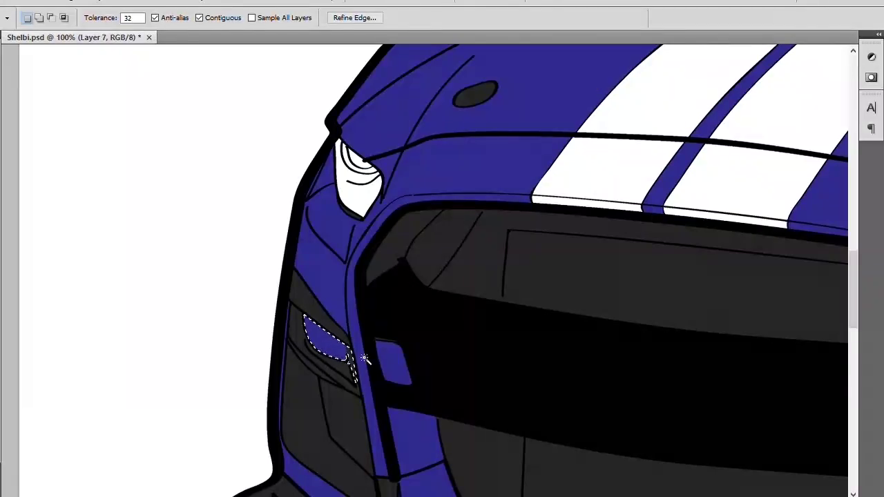
pyautogui.press('l')
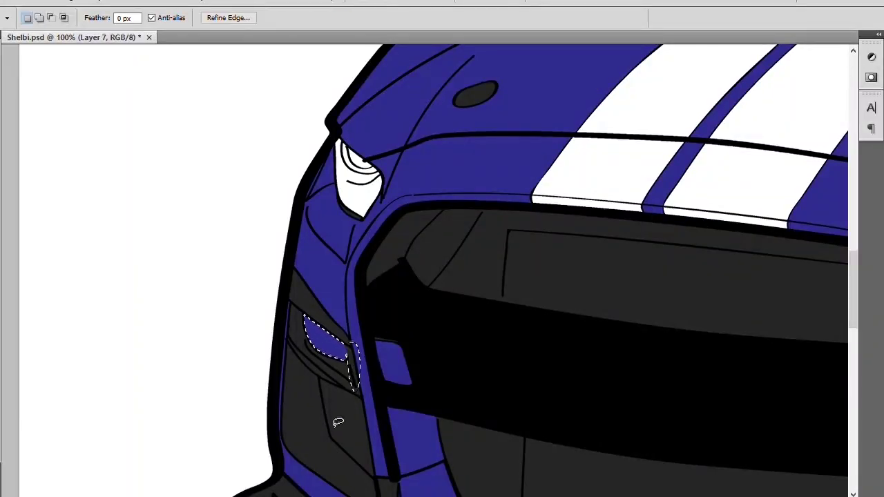
pyautogui.press('alt')
pyautogui.moveTo(354, 377); pyautogui.dragTo(349, 342)
pyautogui.scroll(2, 498, 347)
pyautogui.press('shift')
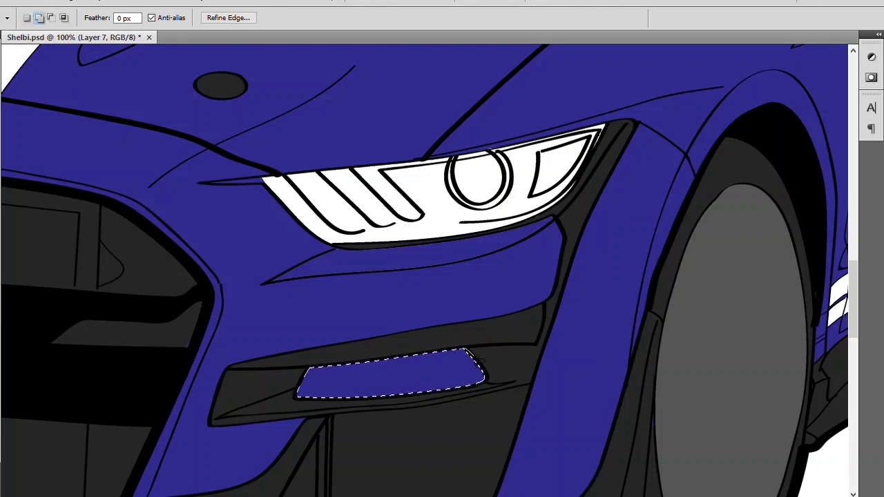
pyautogui.moveTo(347, 408); pyautogui.dragTo(383, 405)
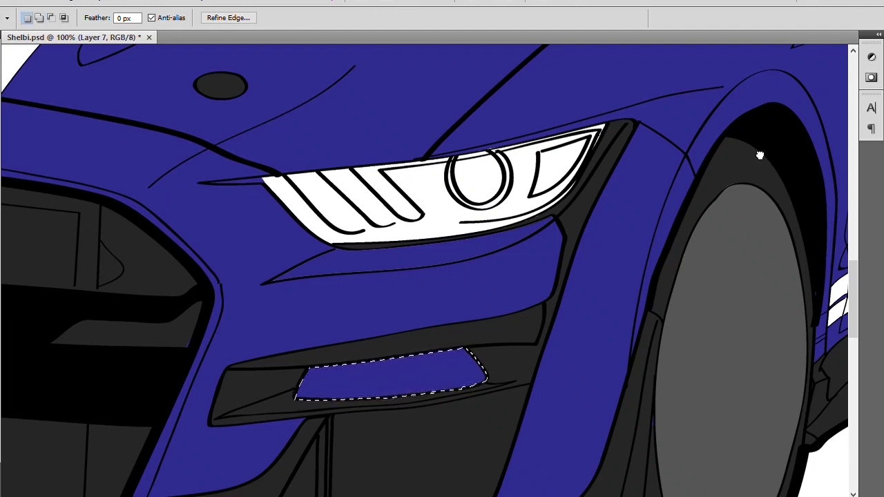
# Step: Brush orange over the selected indicators, then deselect
pyautogui.hotkey('ctrl', '-')
pyautogui.hotkey('ctrl', '-')
pyautogui.hotkey('ctrl', '-')
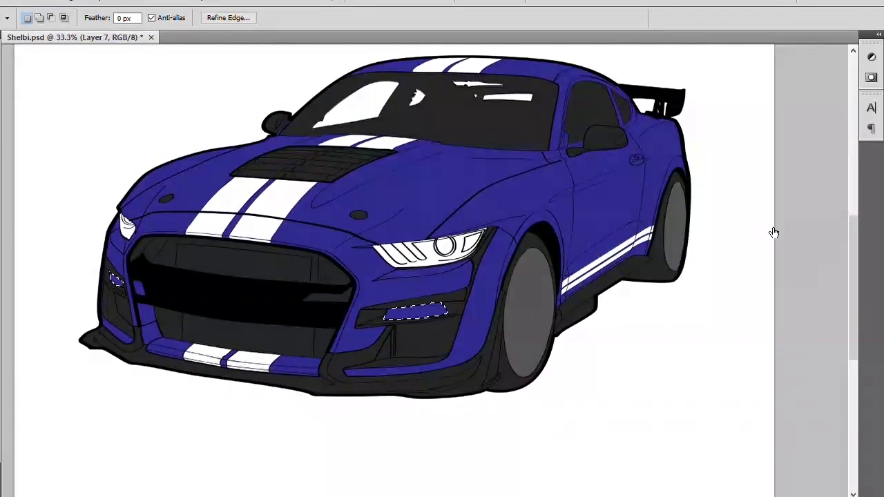
pyautogui.press('b')
pyautogui.moveTo(397, 313); pyautogui.dragTo(439, 314)
pyautogui.click(116, 280)
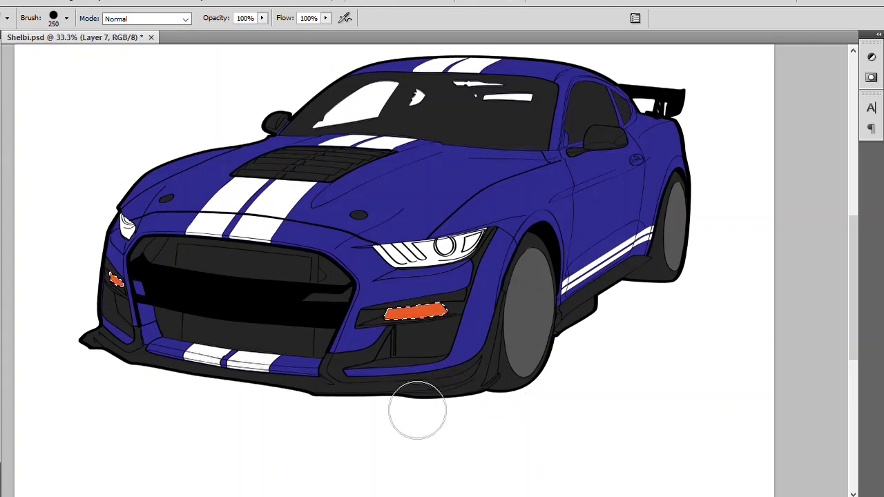
pyautogui.hotkey('ctrl', 'd')
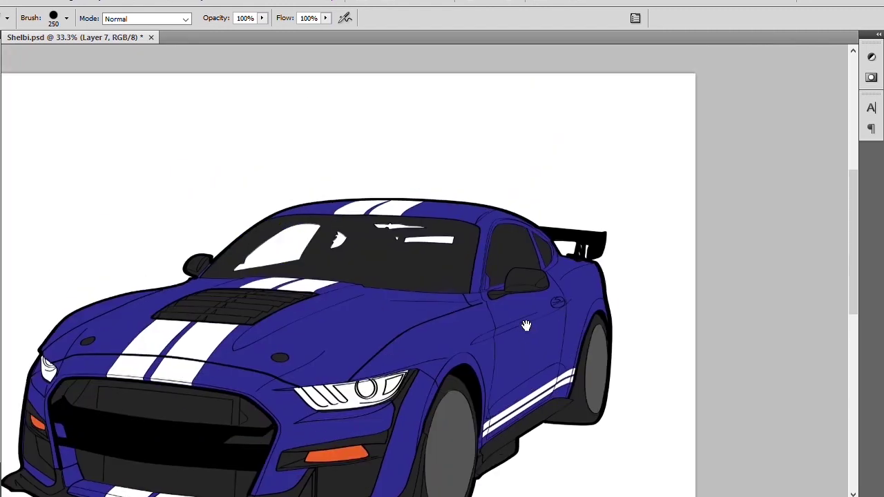
pyautogui.moveTo(636, 104); pyautogui.dragTo(558, 246)
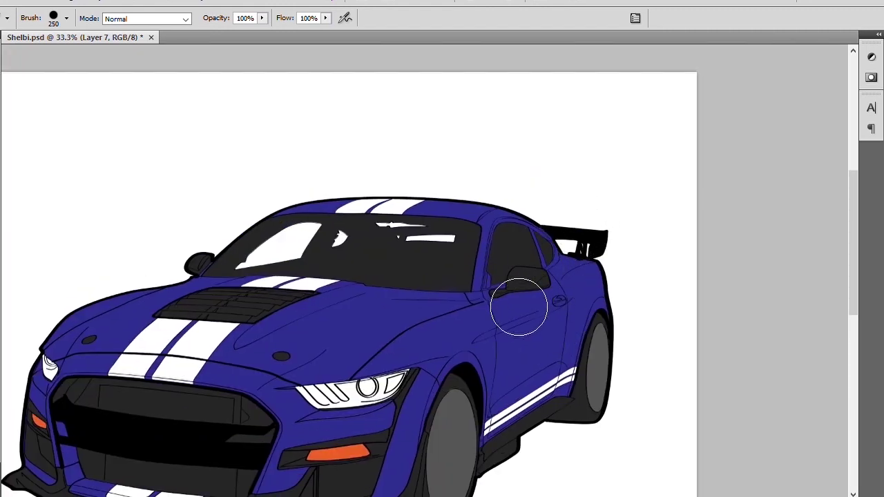
# Step: Magic Wand-select the side window trim and pillar strip and brush them black on Layer 5
pyautogui.hotkey('ctrl', '+')
pyautogui.hotkey('ctrl', '+')
pyautogui.hotkey('ctrl', '+')
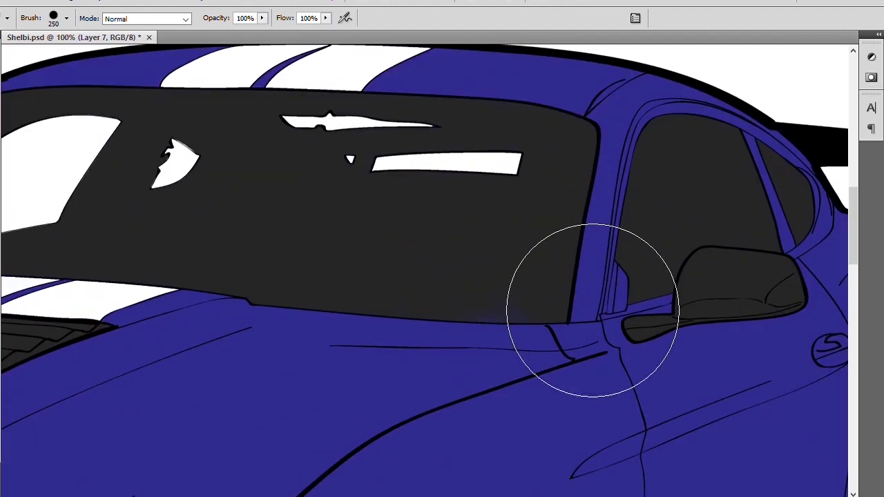
pyautogui.press('w')
pyautogui.click(480, 173)
pyautogui.keyDown('shift'); pyautogui.click(583, 237); pyautogui.keyUp('shift')
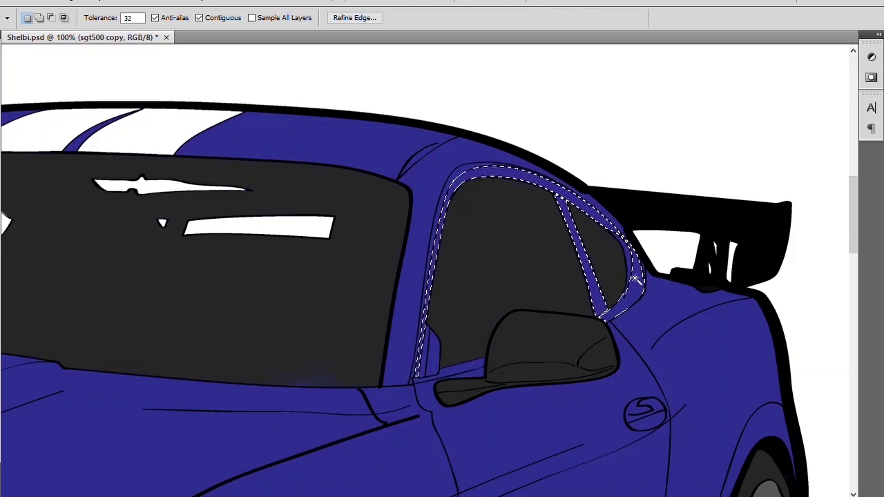
pyautogui.press('b')
pyautogui.hotkey('ctrl', 'shift', 'alt', 'n')
pyautogui.moveTo(637, 335)
pyautogui.mouseDown()
pyautogui.moveTo(493, 221)
pyautogui.moveTo(622, 249)
pyautogui.mouseUp()
pyautogui.hotkey('ctrl', 'd')
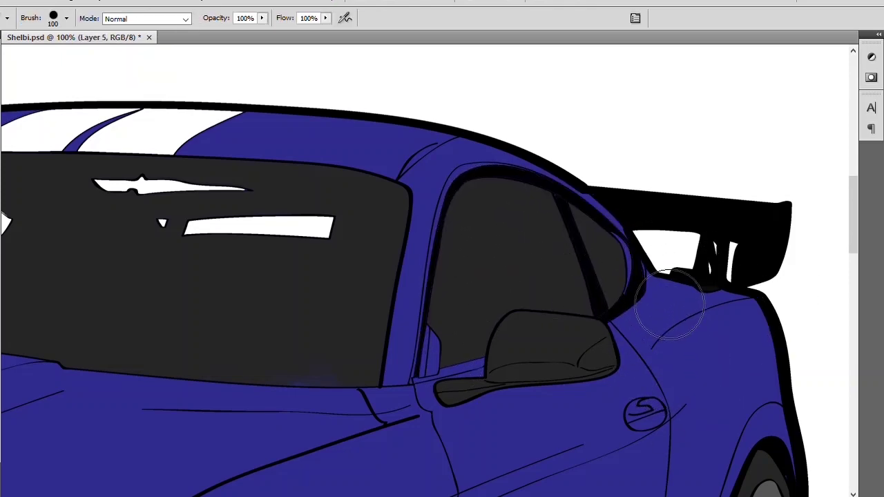
# Step: Lasso-select the remaining blue strip by the rear window and paint it dark with a smaller brush
pyautogui.press('w')
pyautogui.hotkey('alt', '[')
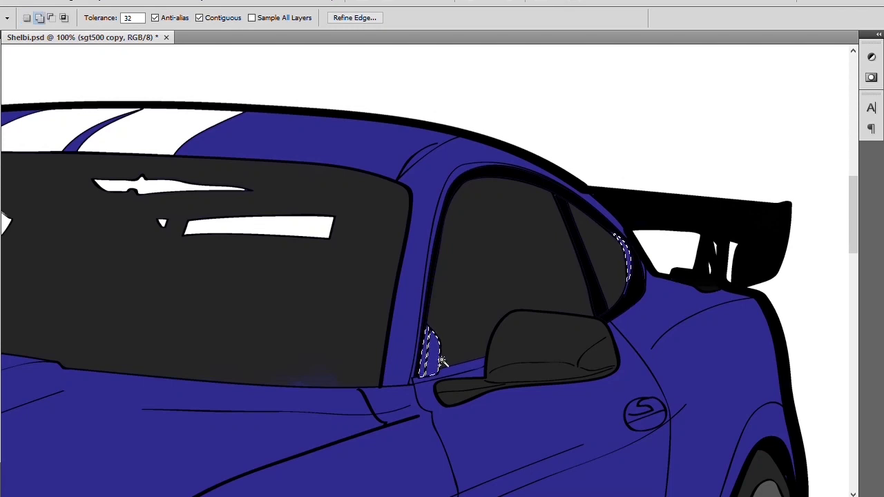
pyautogui.scroll(1, 513, 279)
pyautogui.scroll(1, 543, 339)
pyautogui.scroll(1, 629, 321)
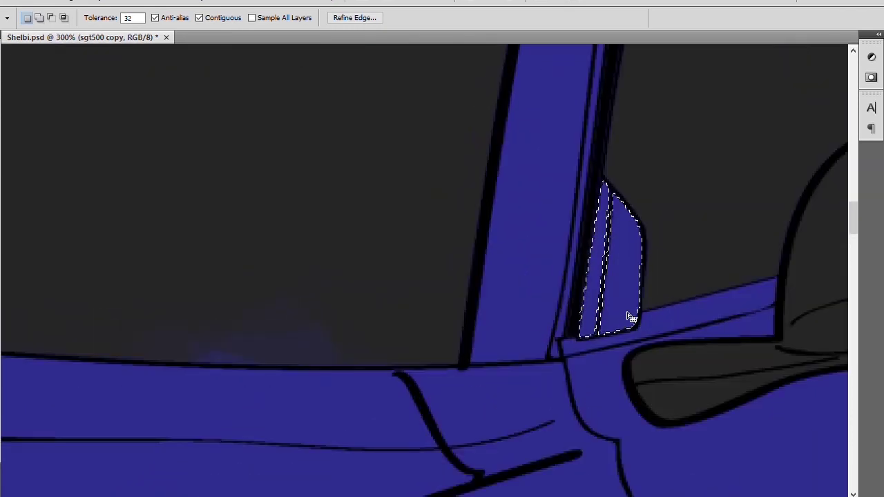
pyautogui.press('l')
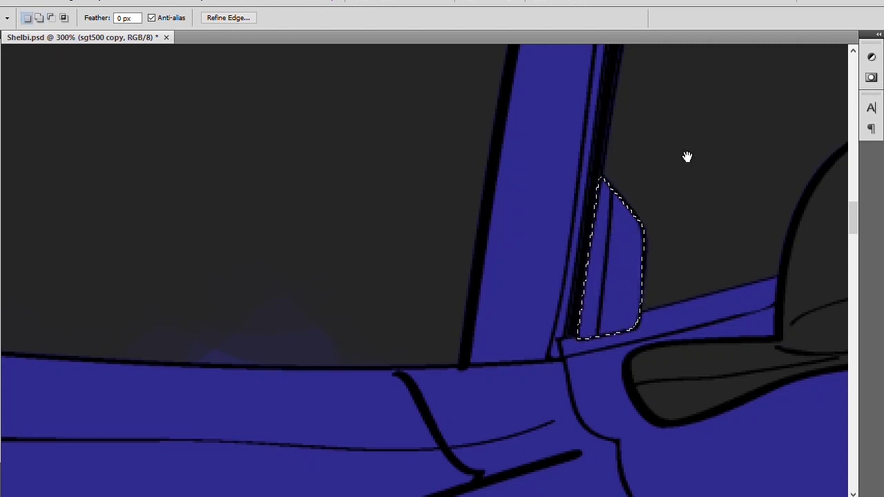
pyautogui.scroll(5, 642, 296)
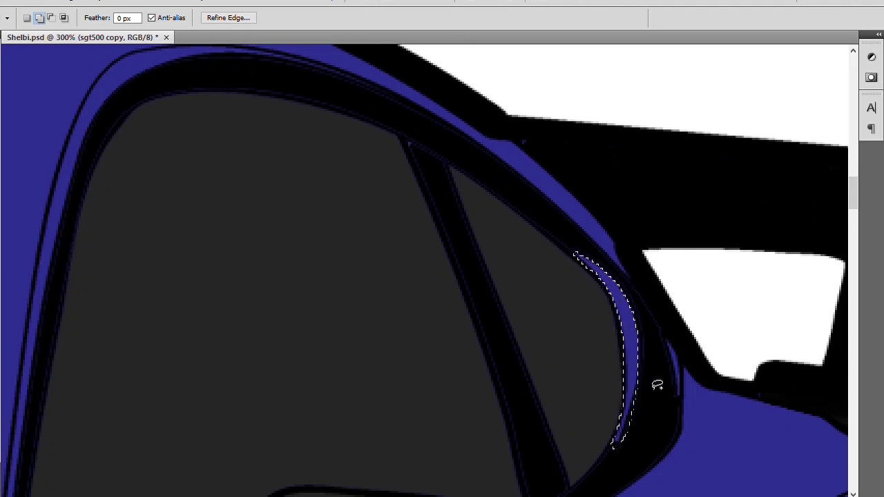
pyautogui.press('Delete')
pyautogui.press('i')
pyautogui.press('b')
pyautogui.hotkey('ctrl', 'shift', 'alt', 'n')
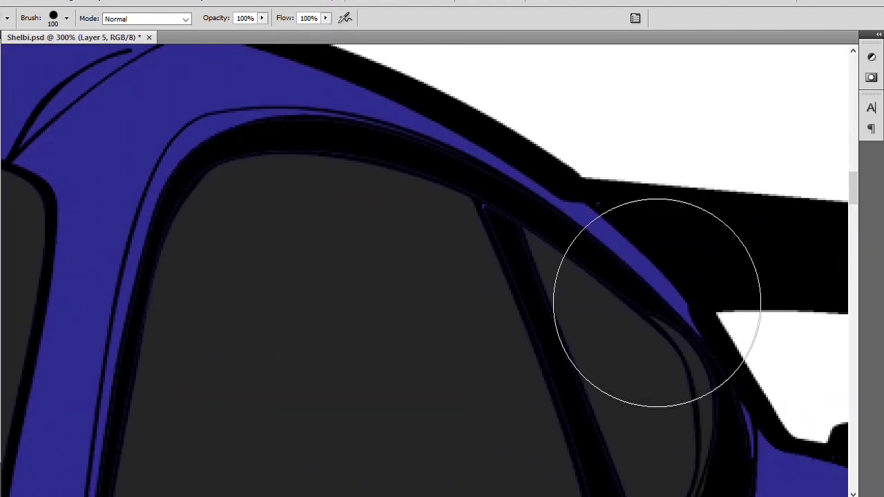
pyautogui.press('[')
pyautogui.press('[')
pyautogui.press('[')
pyautogui.press('[')
pyautogui.press('[')
pyautogui.press('[')
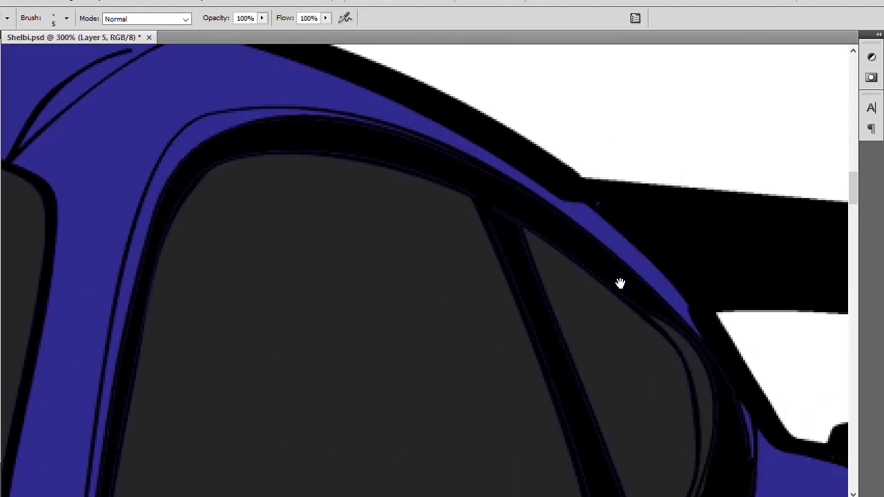